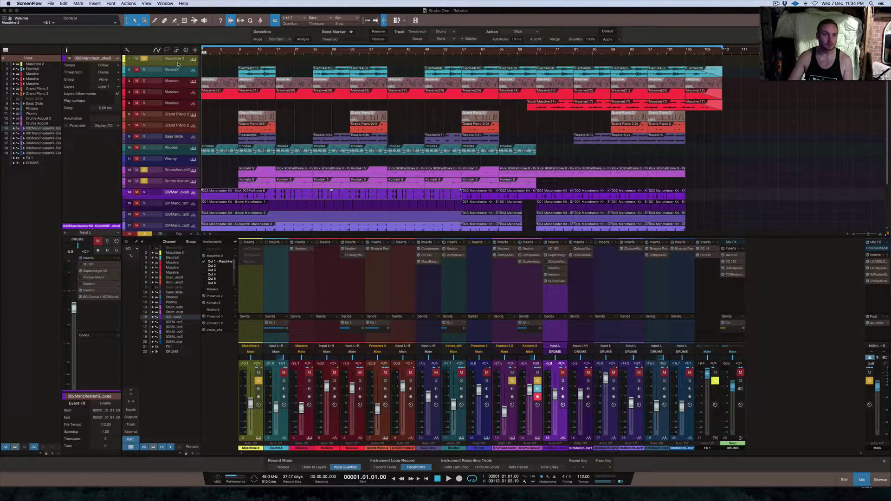
# - Turn off solo on the Maschine 2 track and both Drums Acoustic tracks
pyautogui.click(144, 171)
pyautogui.click(144, 171)
pyautogui.click(144, 181)
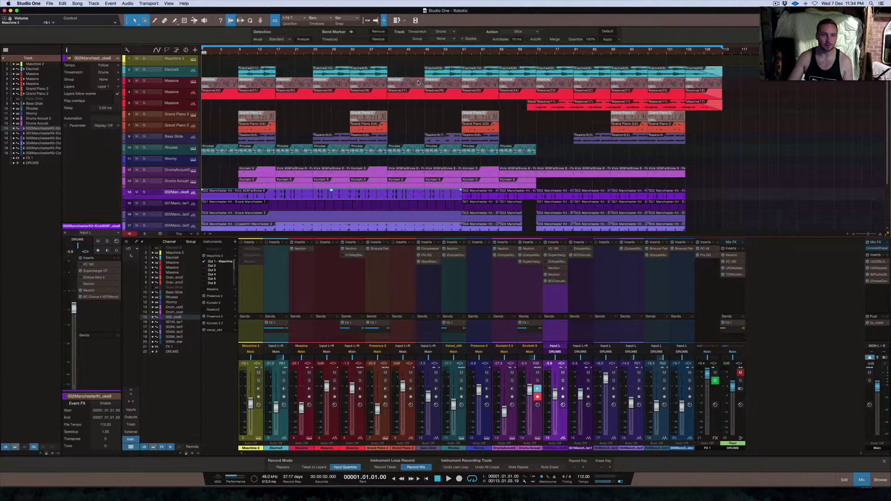
# - Play the full arrangement from the start and lower the Maschine 2 channel volume to -17.0 dB
pyautogui.press('space')
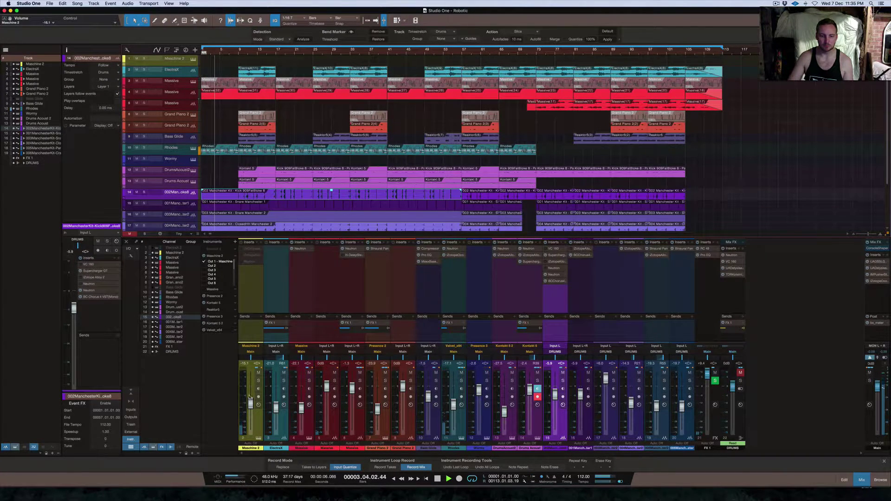
pyautogui.moveTo(250, 403); pyautogui.dragTo(253, 408)
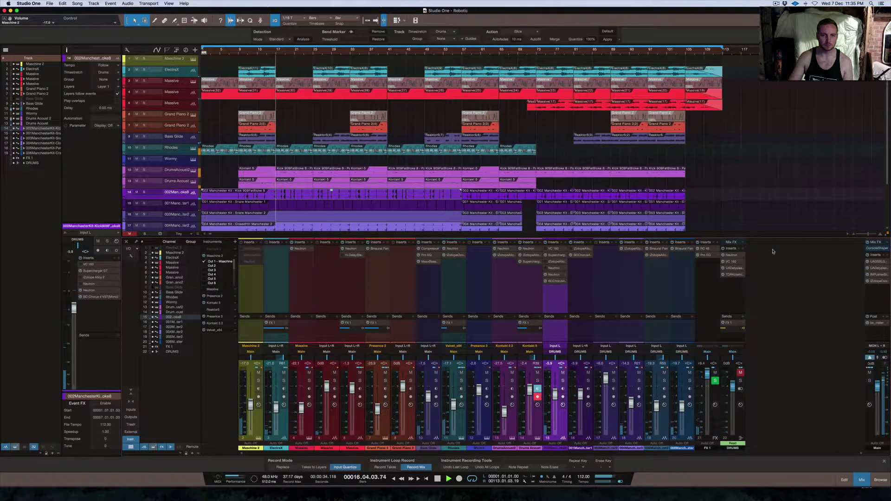
pyautogui.press('space')
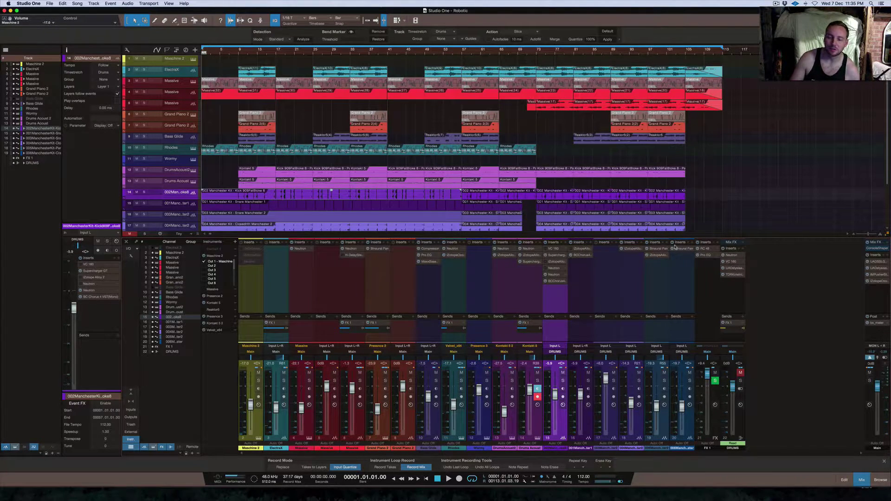
# - Solo the Maschine 2 channel and both Drums Acoustic channels in the mixer
pyautogui.click(258, 381)
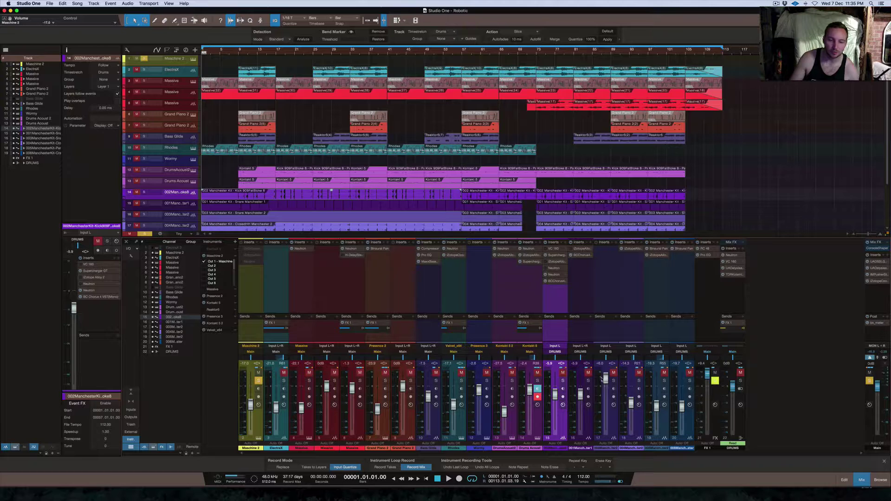
pyautogui.click(536, 381)
pyautogui.click(512, 381)
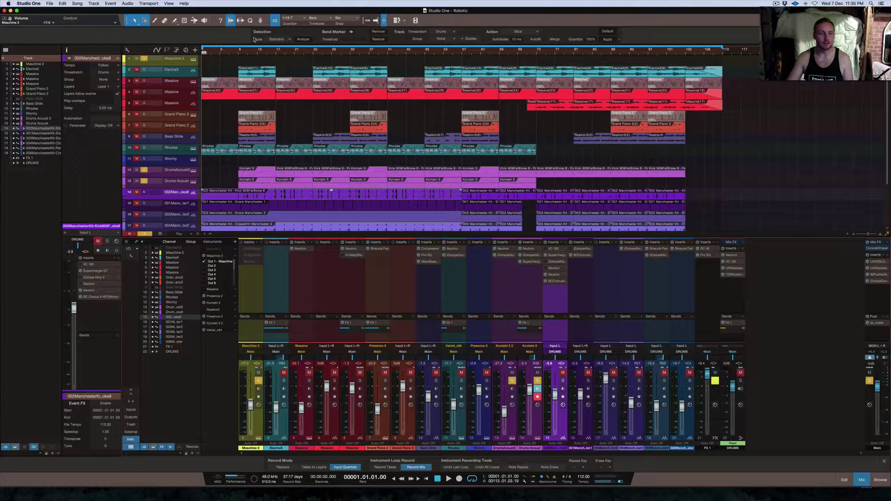
# - Set the playback position to the start of bar 9, where the drum parts come in
pyautogui.click(239, 52)
pyautogui.press('space')
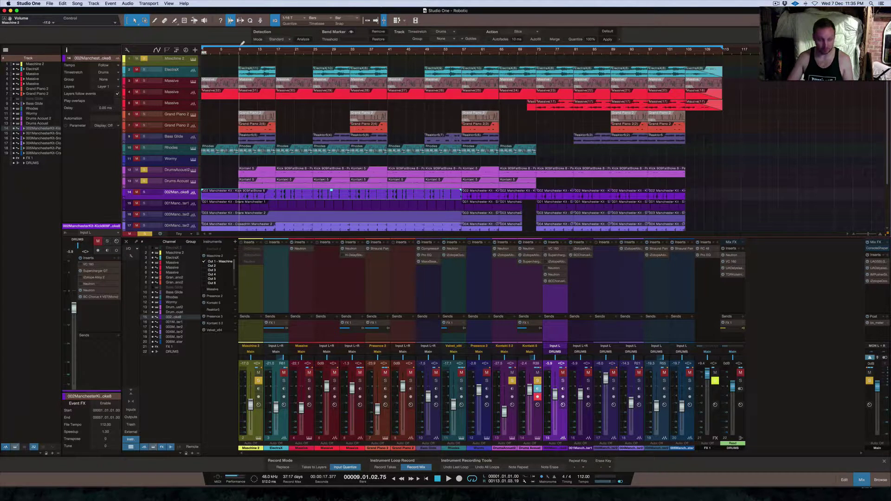
pyautogui.click(239, 52)
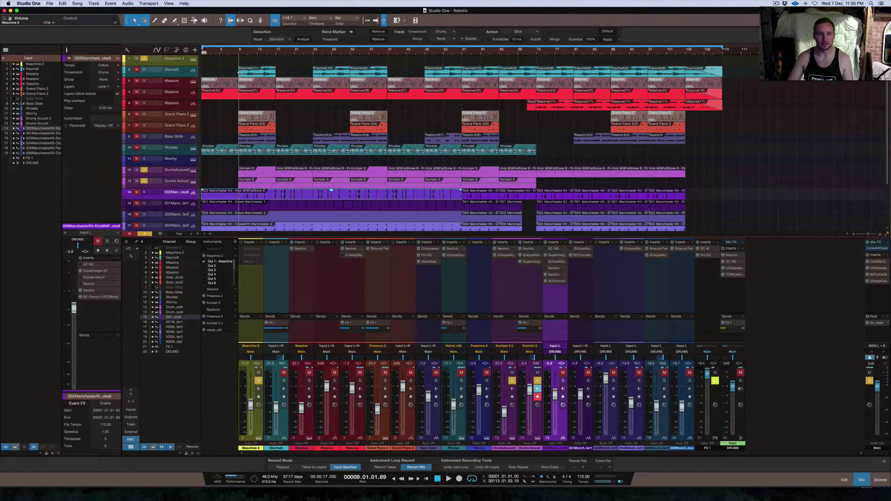
pyautogui.click(238, 51)
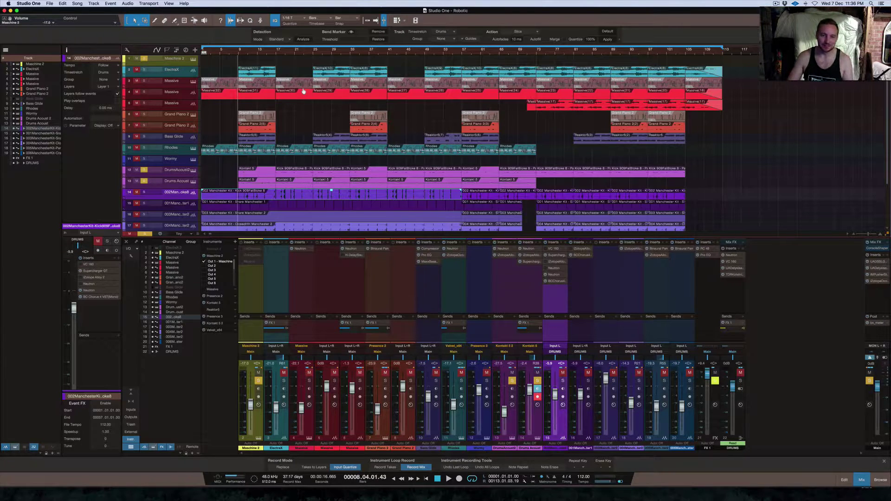
pyautogui.click(239, 51)
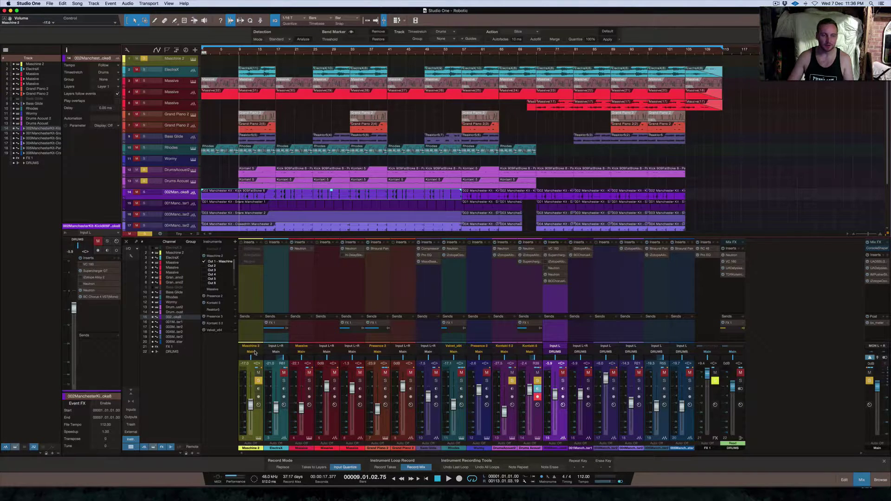
# - Open the Maschine 2 instrument and select the Kick Manchester 1 sound of the Manchester Kit
pyautogui.click(192, 59)
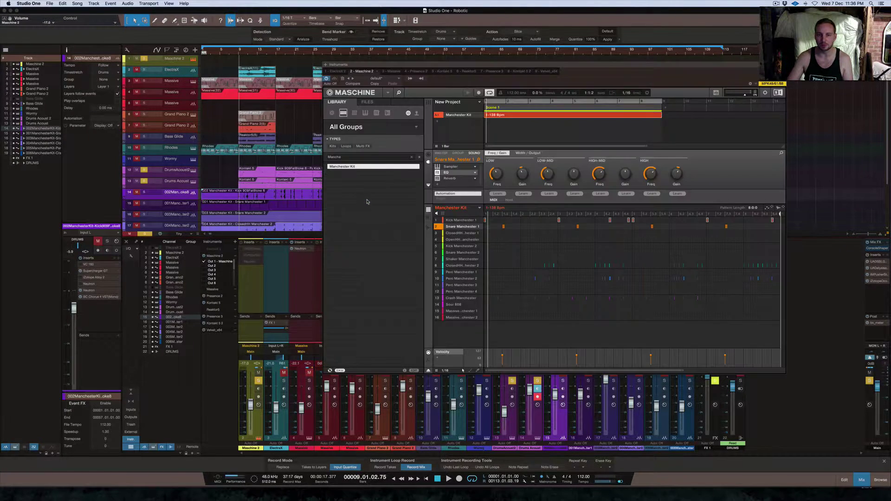
pyautogui.click(458, 220)
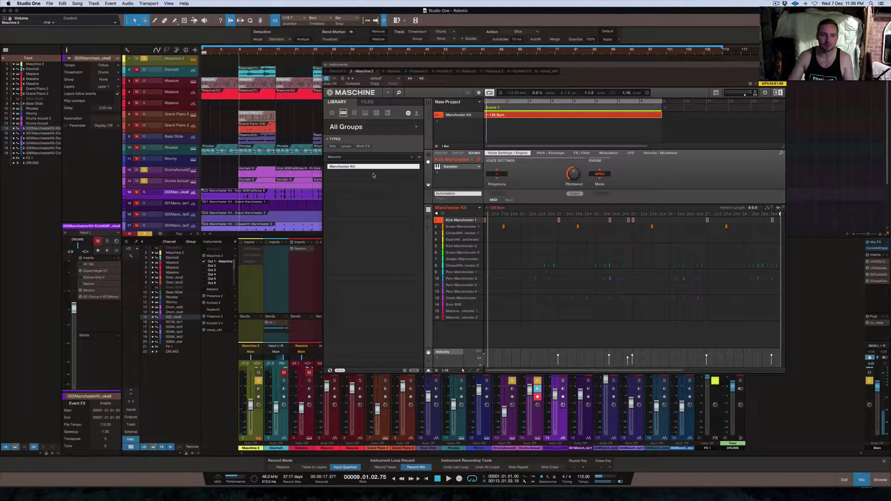
# - Look through the expansion groups available in the Maschine library
pyautogui.click(417, 128)
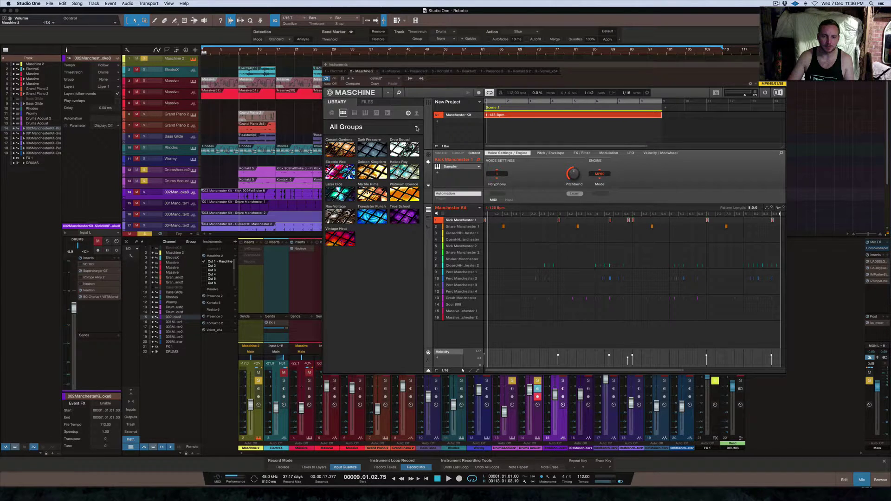
pyautogui.click(417, 129)
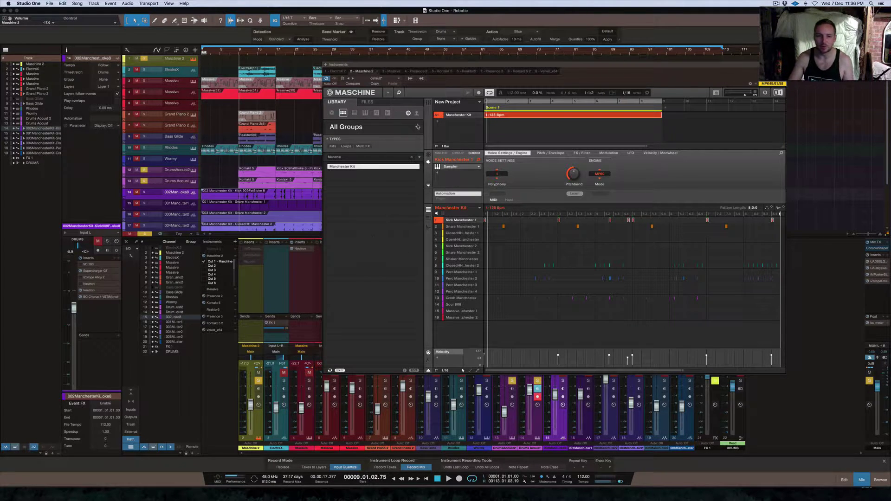
pyautogui.click(417, 128)
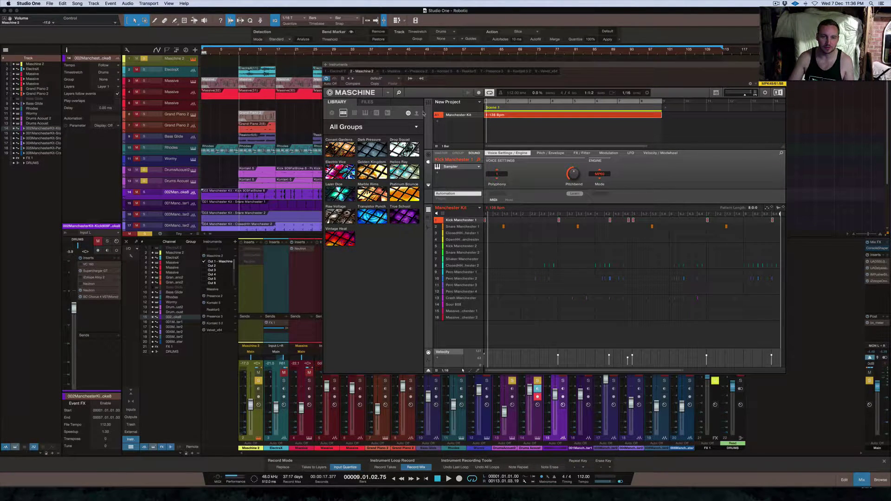
pyautogui.click(416, 128)
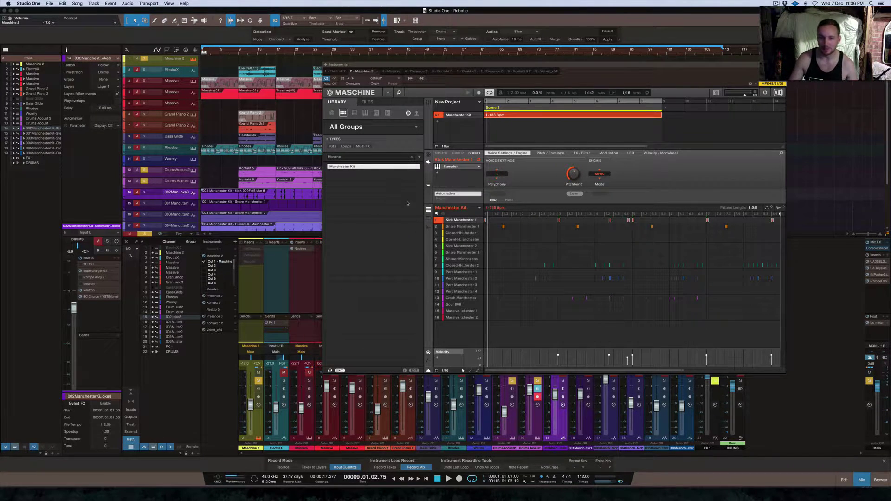
# - Examine the Snare Manchester 1, closed hi-hat, Perc Manchester 2 and Crash Manchester patterns one by one
pyautogui.moveTo(463, 224)
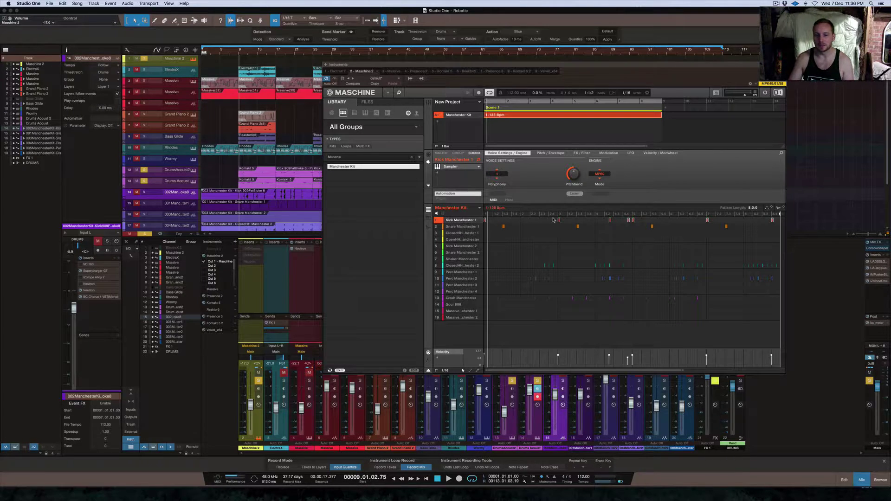
pyautogui.click(456, 227)
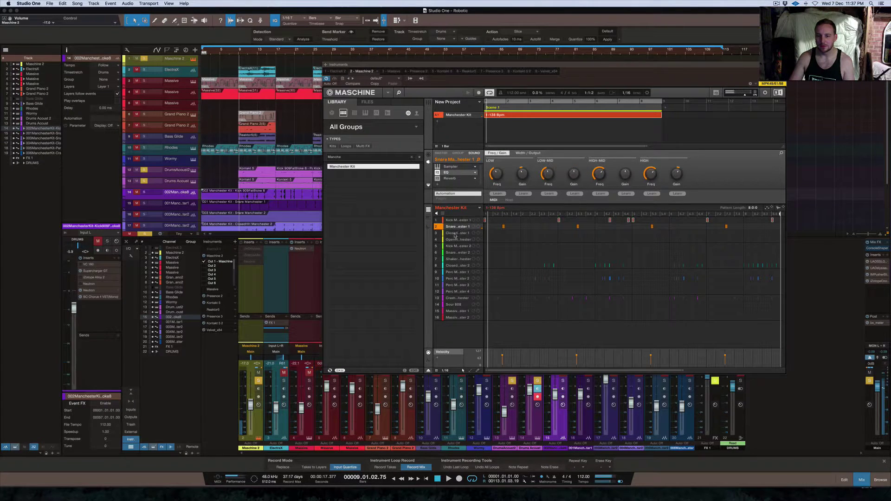
pyautogui.click(455, 267)
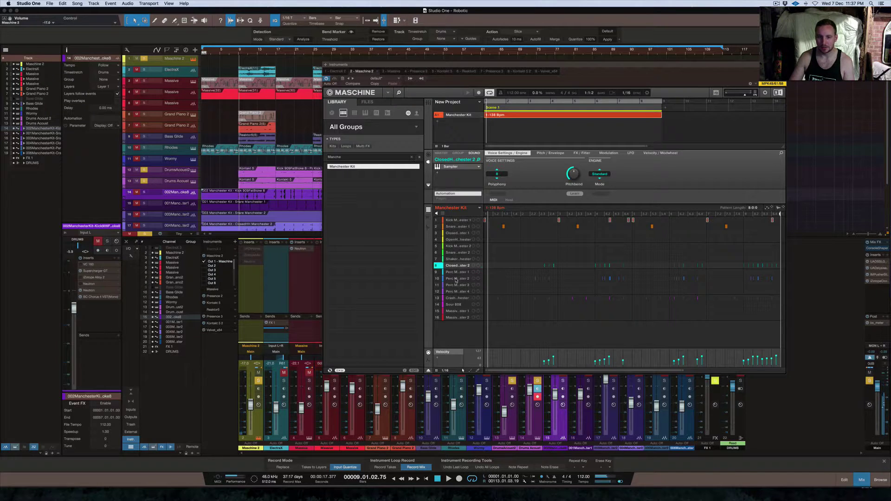
pyautogui.click(460, 280)
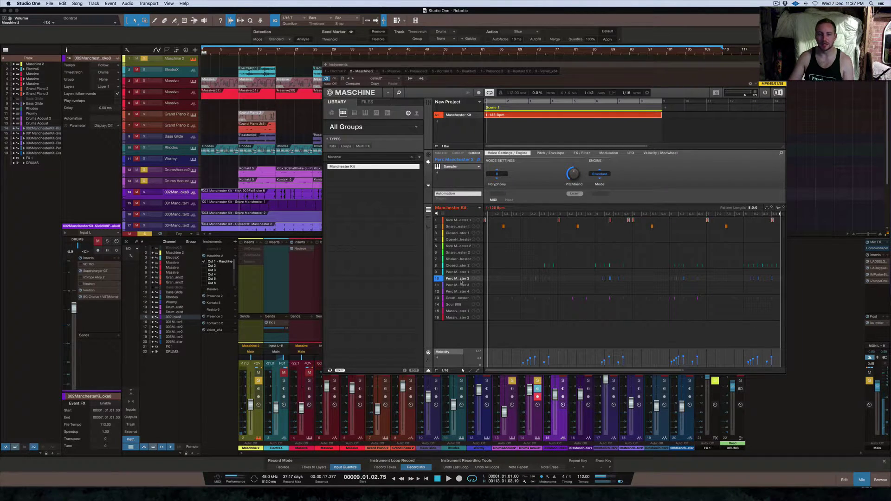
pyautogui.click(458, 298)
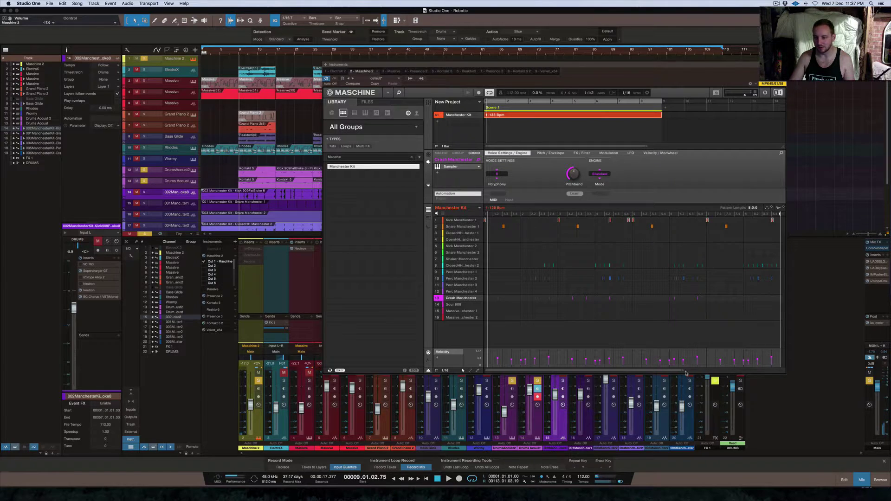
# - Enlarge the velocity lane beneath the pattern grid, with the whole eight-bar pattern in view
pyautogui.moveTo(683, 370); pyautogui.dragTo(604, 370)
pyautogui.moveTo(531, 371); pyautogui.dragTo(582, 373)
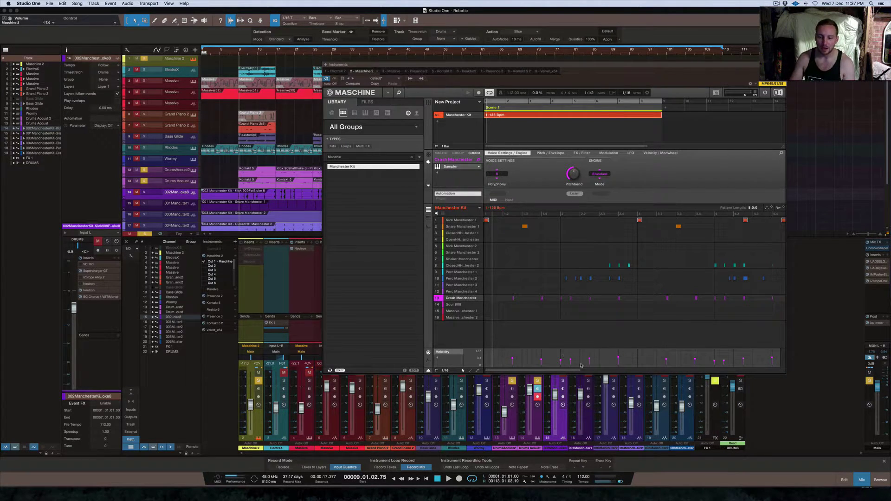
pyautogui.moveTo(582, 371); pyautogui.dragTo(703, 372)
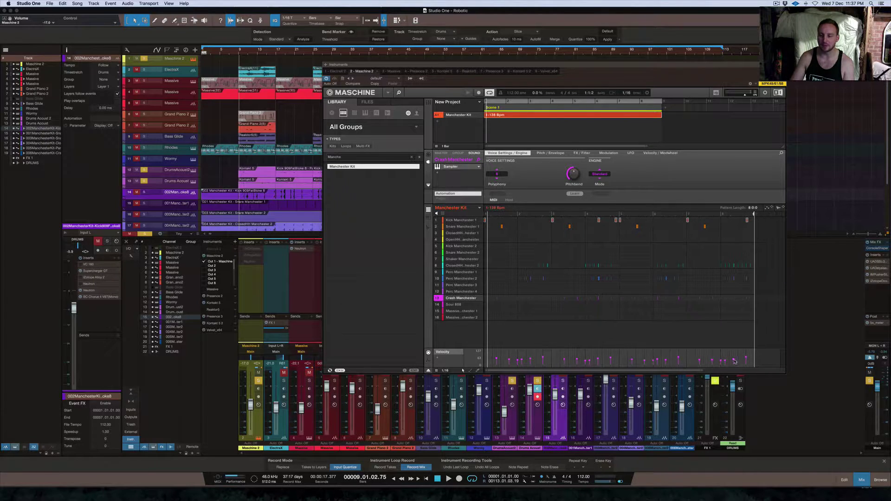
pyautogui.moveTo(609, 348); pyautogui.dragTo(611, 323)
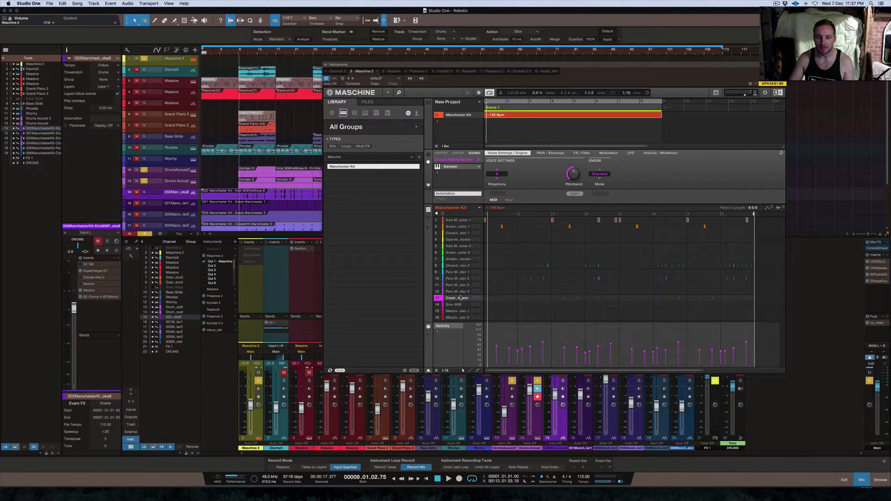
# - Examine the note velocities of the Perc Manchester 2 and Snare Manchester 1 sounds
pyautogui.click(455, 279)
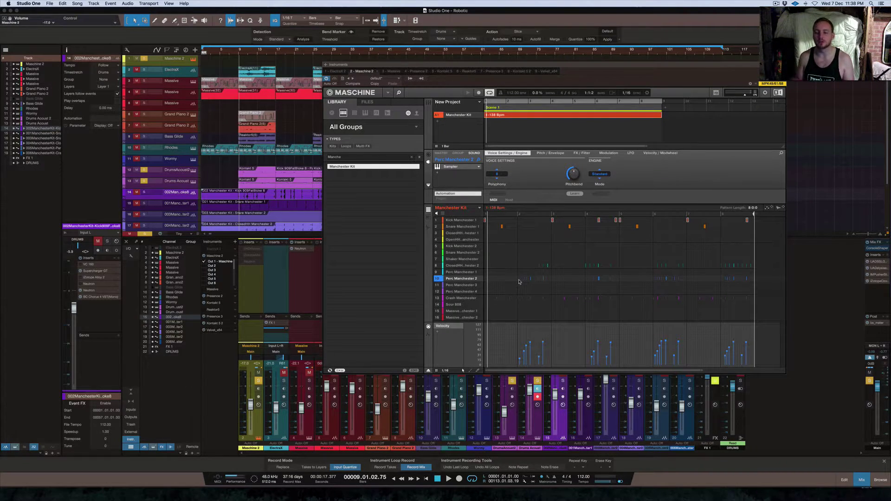
pyautogui.moveTo(463, 231)
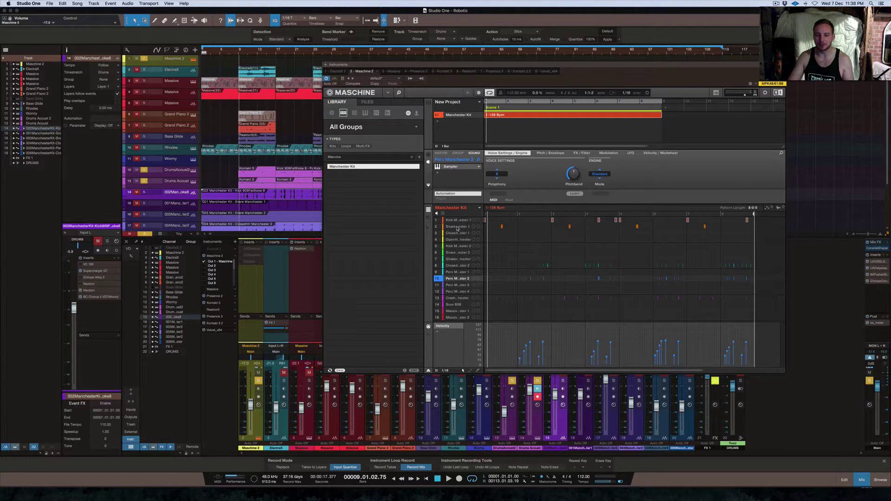
pyautogui.click(457, 227)
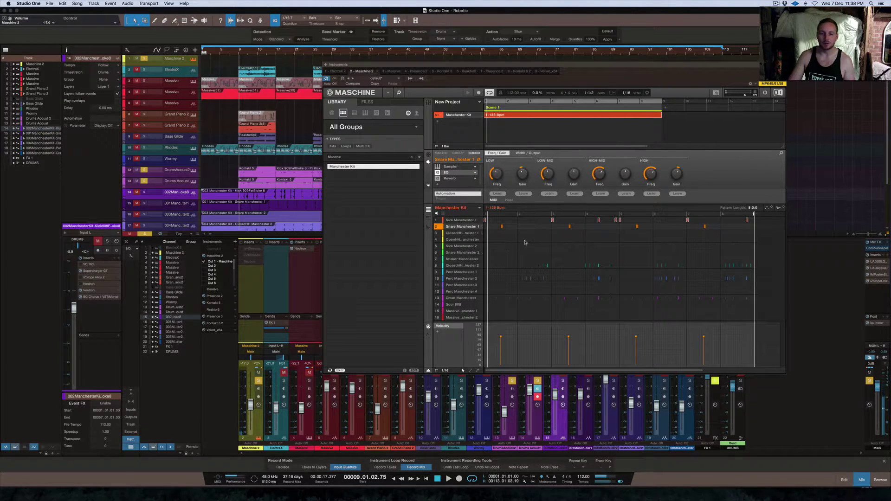
pyautogui.moveTo(478, 234)
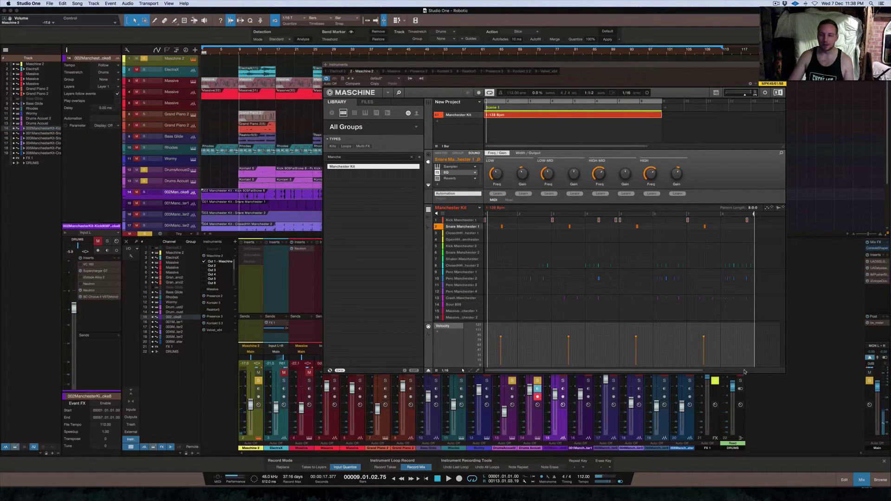
# - Extend the lower edge of the Studio One window down to the edge of the display
pyautogui.moveTo(702, 370); pyautogui.dragTo(683, 373)
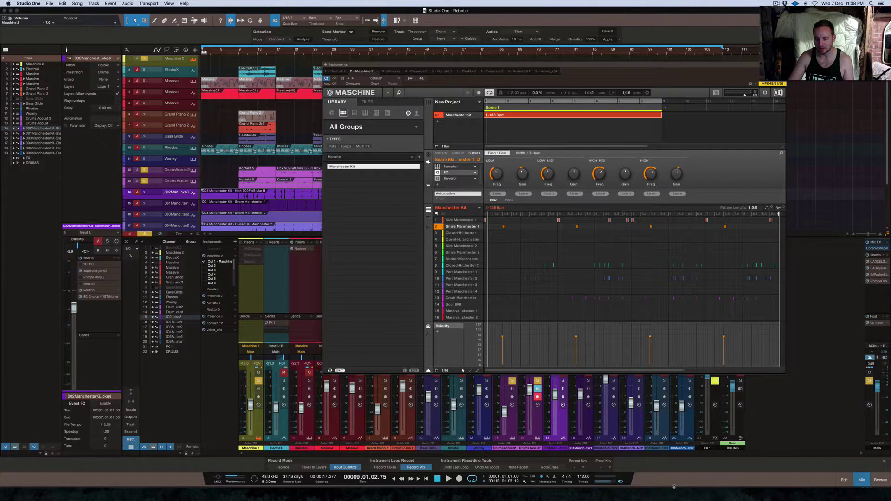
pyautogui.moveTo(674, 487); pyautogui.dragTo(674, 499)
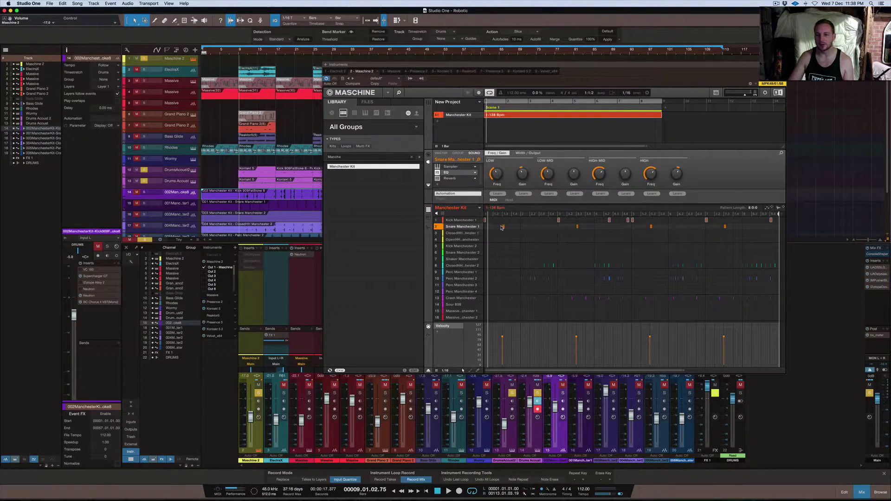
# - Solo the Snare Manchester 1 sound briefly and restore the other sounds of the kit
pyautogui.moveTo(457, 229)
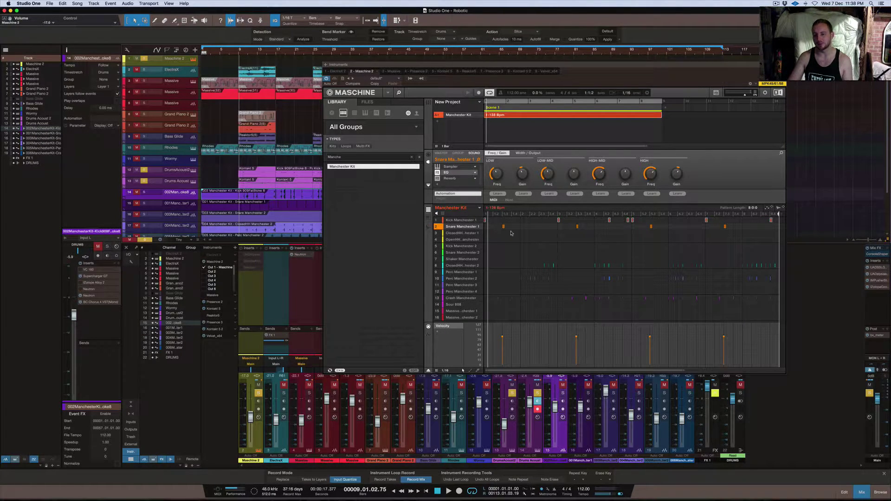
pyautogui.keyDown('shift'); pyautogui.click(437, 227); pyautogui.keyUp('shift')
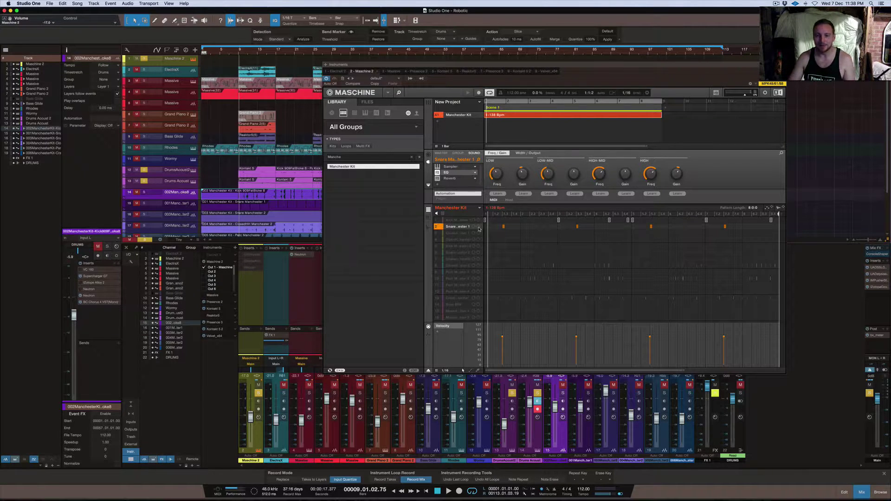
pyautogui.keyDown('shift'); pyautogui.click(438, 227); pyautogui.keyUp('shift')
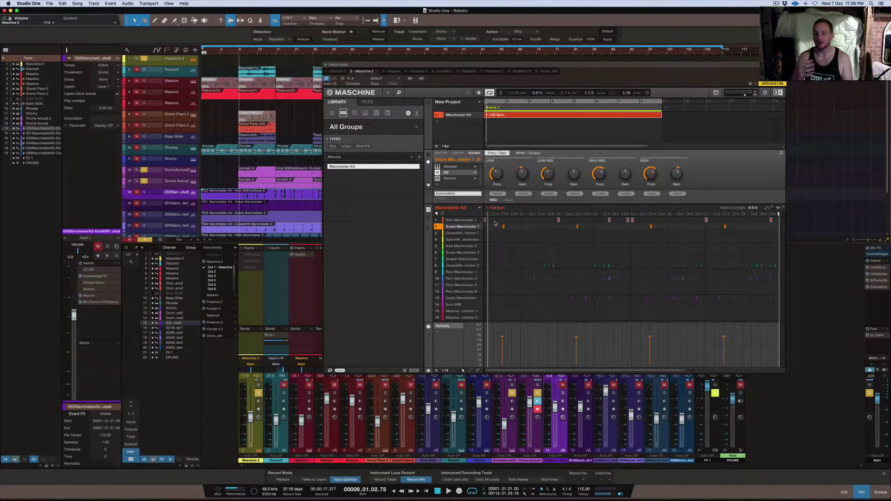
# - Examine the closed hi-hat and Perc Manchester 2 patterns again with their velocities in the enlarged lane
pyautogui.click(454, 265)
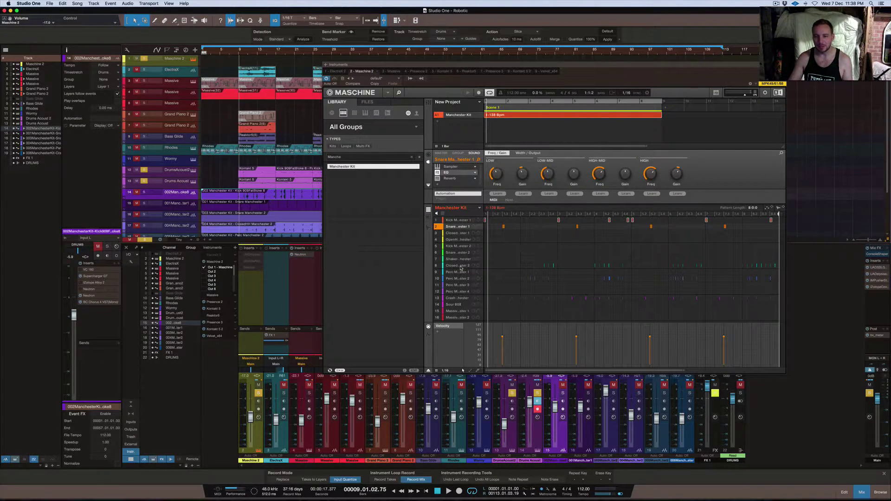
pyautogui.click(455, 279)
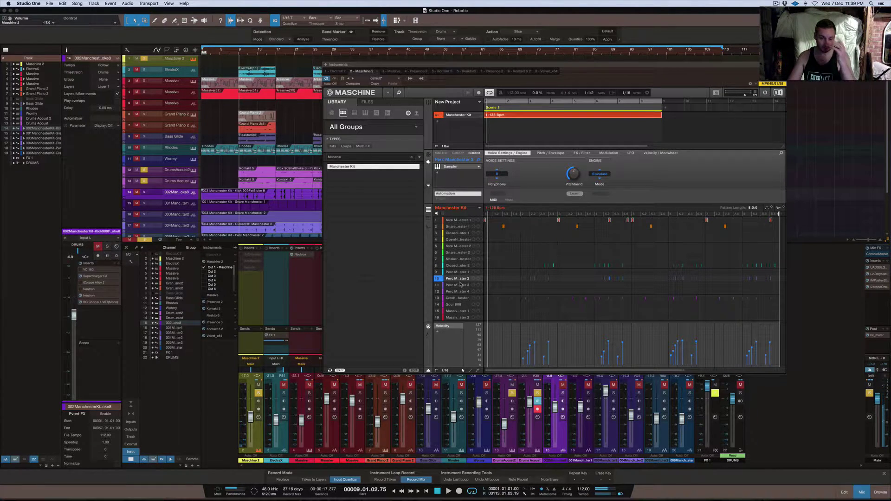
# - Solo the second closed hi-hat sound of the Manchester Kit and play it back with both Drums Acoust tracks unsoloed
pyautogui.click(457, 297)
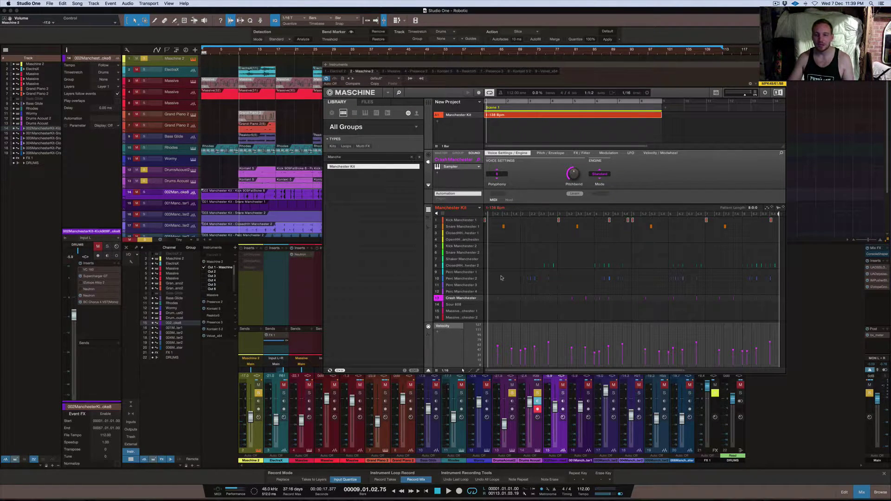
pyautogui.rightClick(439, 266)
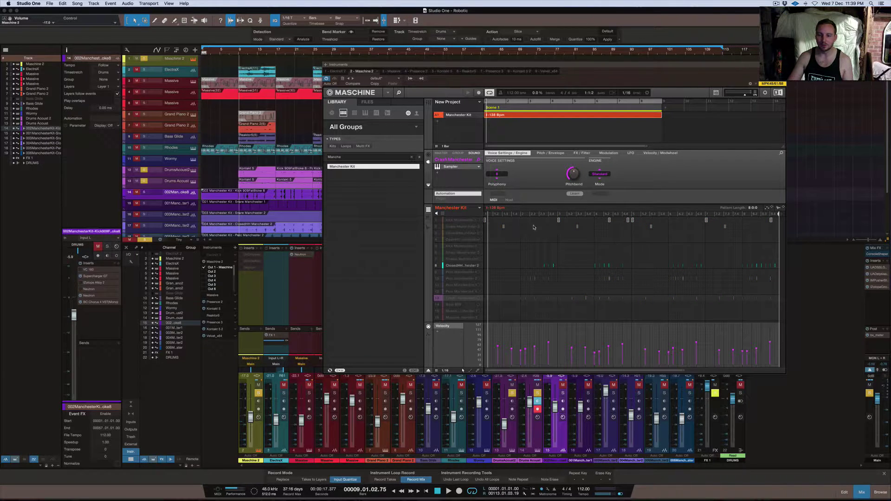
pyautogui.press('space')
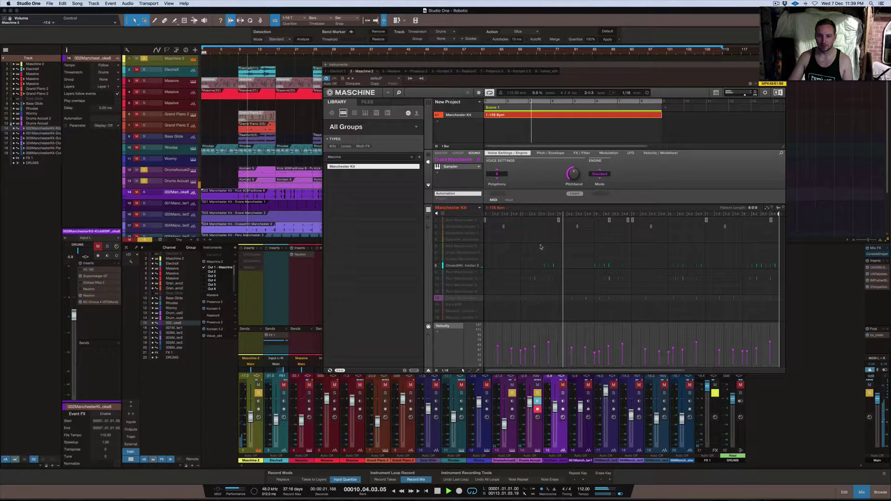
pyautogui.press('space')
pyautogui.press('space')
pyautogui.click(143, 170)
pyautogui.click(144, 181)
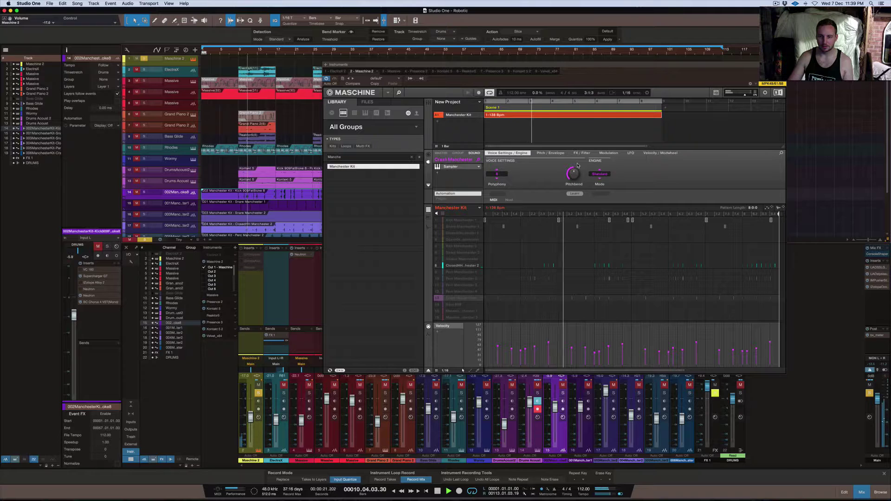
pyautogui.click(453, 266)
pyautogui.press('space')
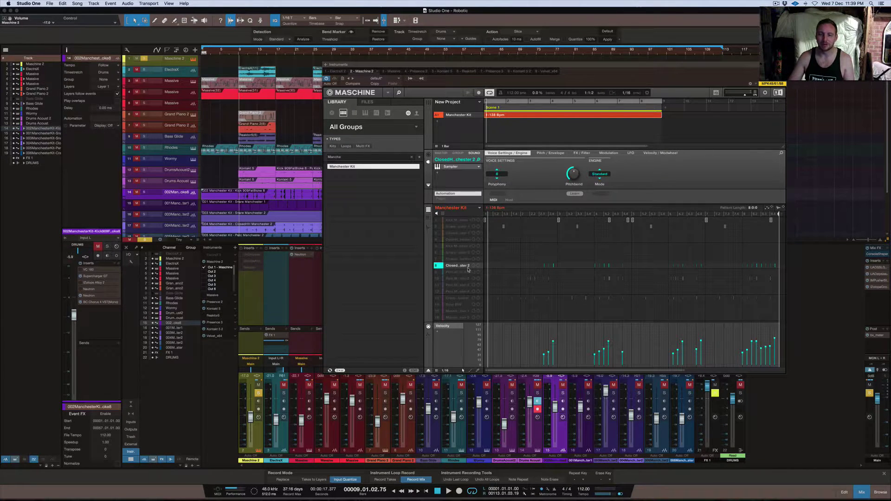
# - Add Perc Manchester 2 and Crash Manchester to the audible sounds, restore the full kit, and close the Maschine 2 window
pyautogui.click(457, 279)
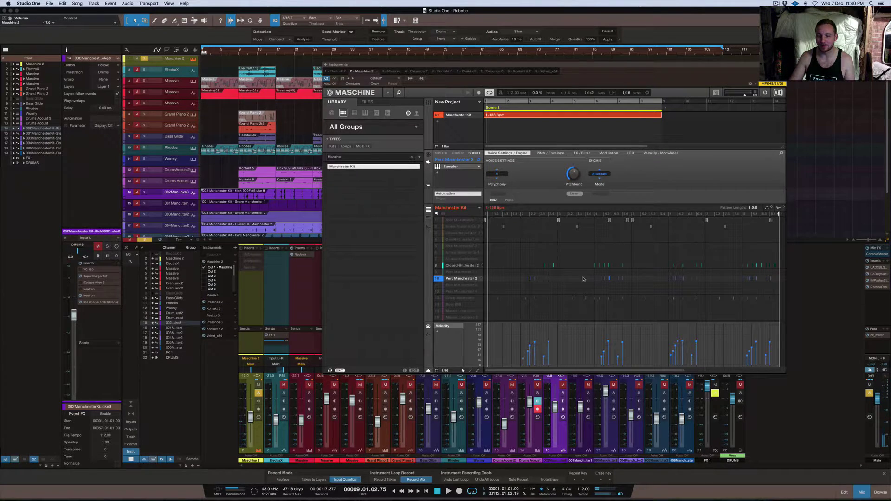
pyautogui.click(447, 298)
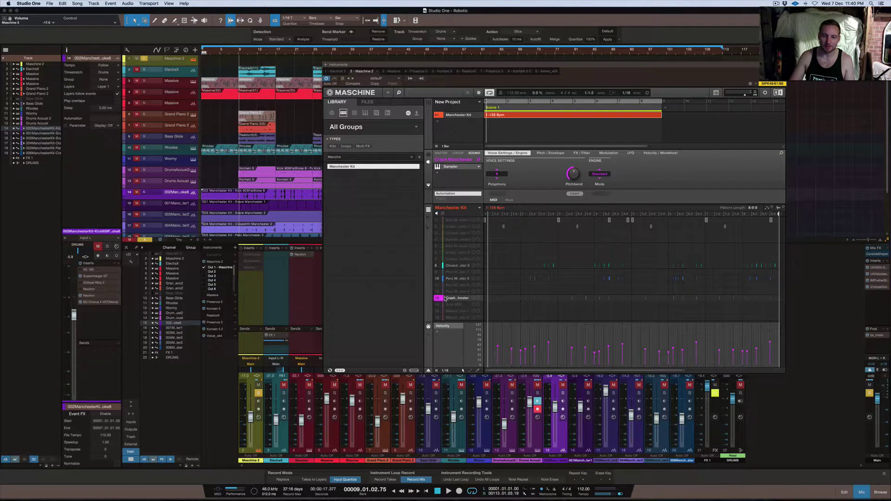
pyautogui.click(437, 299)
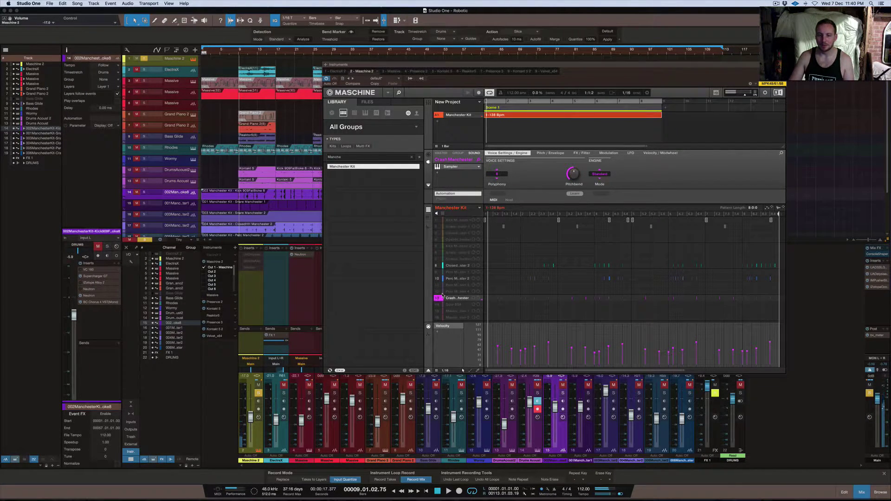
pyautogui.click(455, 299)
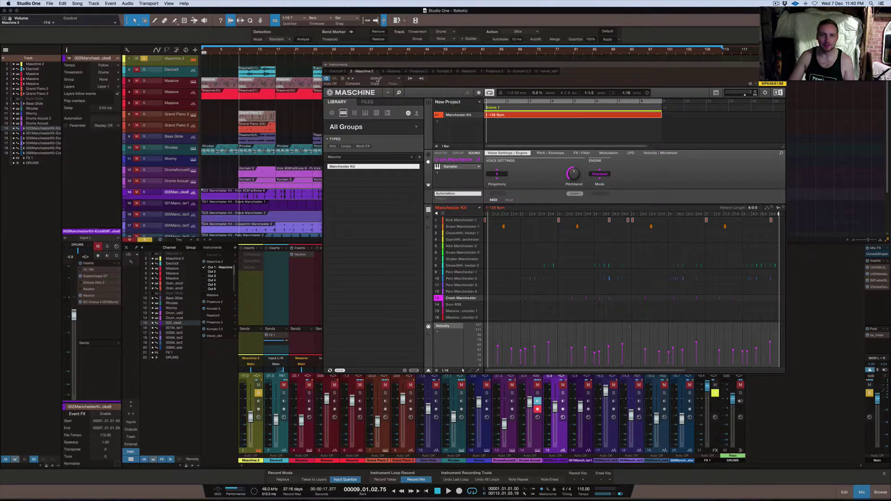
pyautogui.press('super+w')
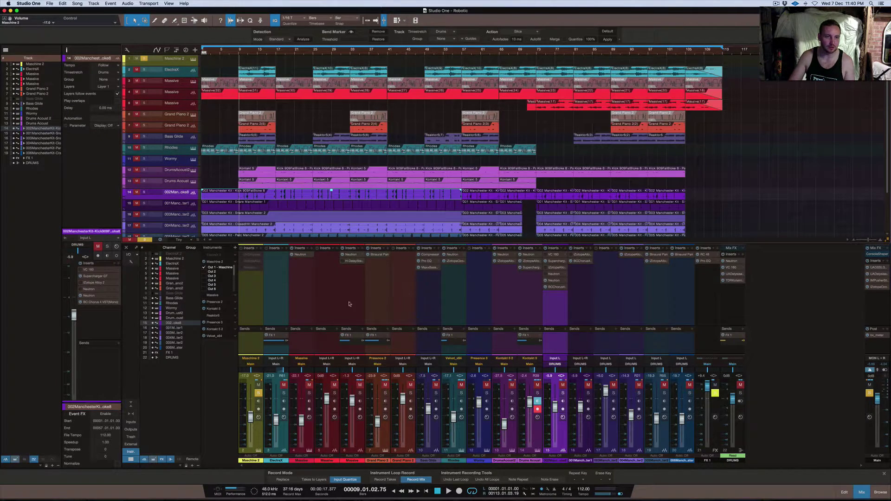
# - Solo the Drums Acoust and Drums Acoust 2 channels and play back the acoustic drum layer from bar 9
pyautogui.click(537, 393)
pyautogui.click(512, 400)
pyautogui.click(512, 393)
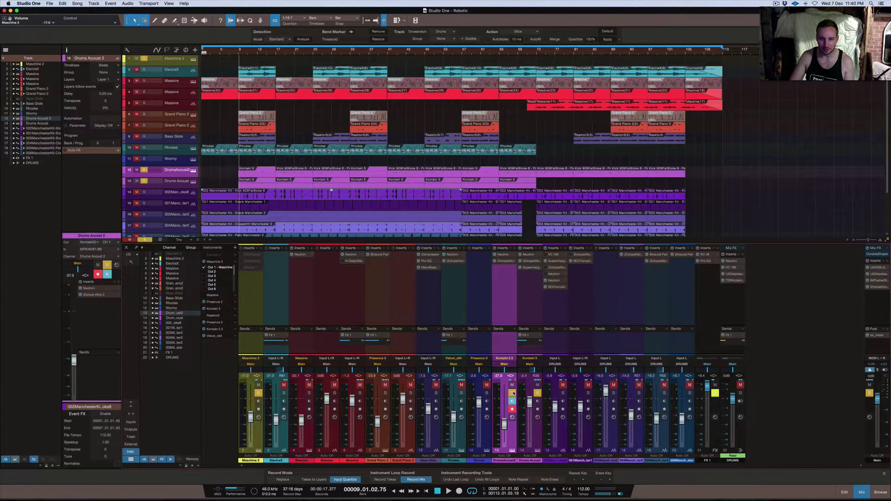
pyautogui.press('space')
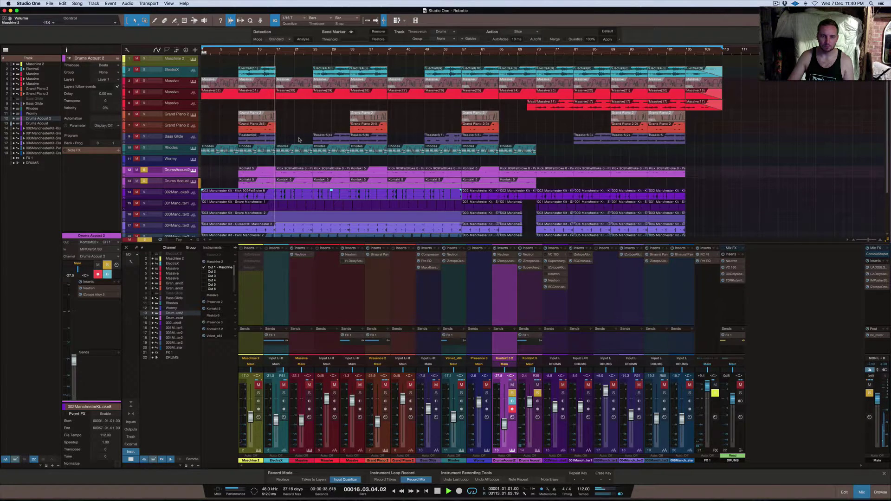
pyautogui.press('space')
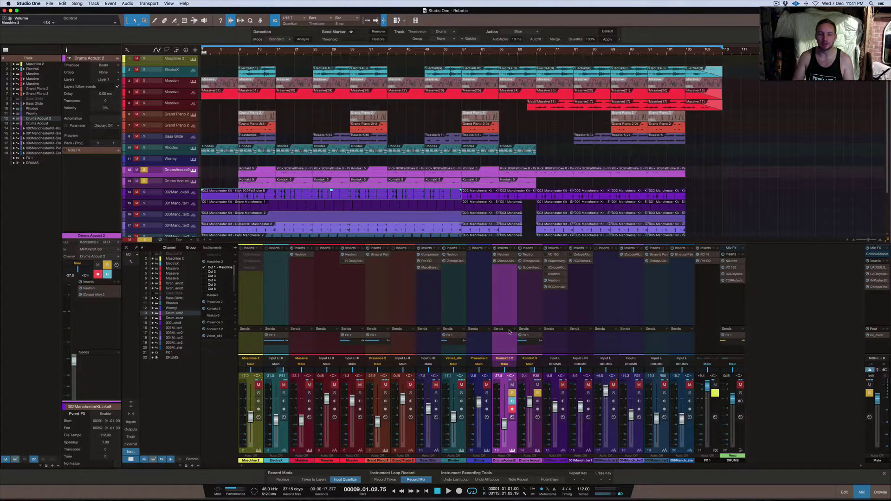
# - Open the Kontakt instrument of Drums Acoust 2 and examine the kit pieces of the Abbey Road 60s Drummer
pyautogui.click(521, 361)
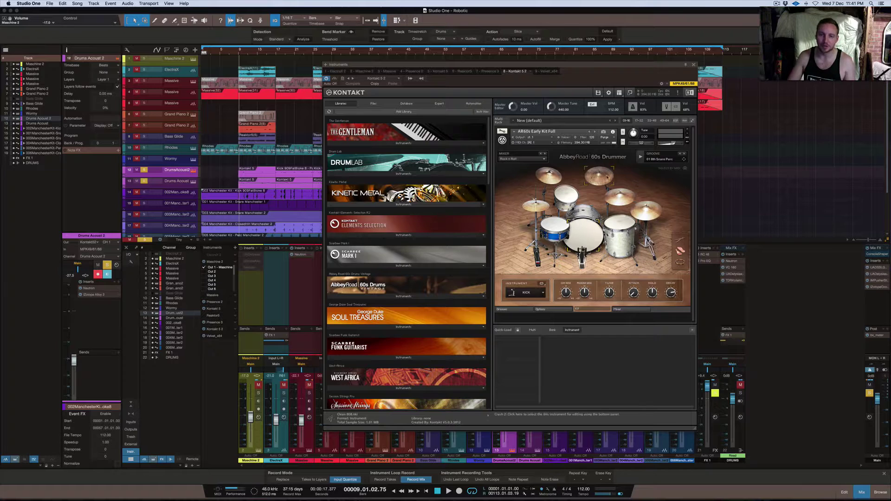
pyautogui.click(618, 201)
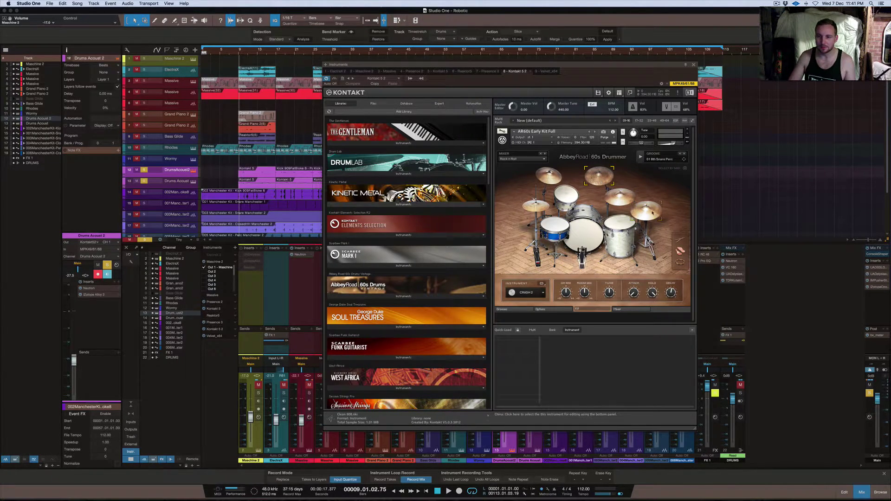
pyautogui.click(584, 236)
pyautogui.click(554, 228)
pyautogui.click(538, 295)
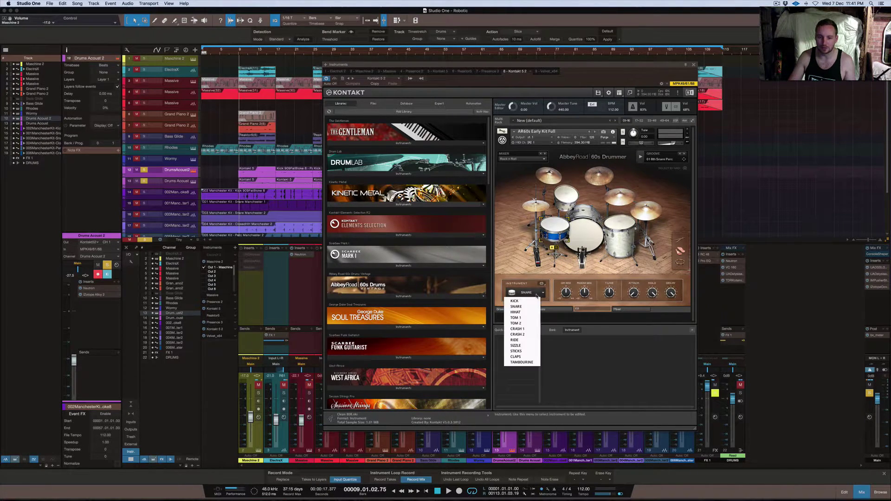
pyautogui.click(516, 251)
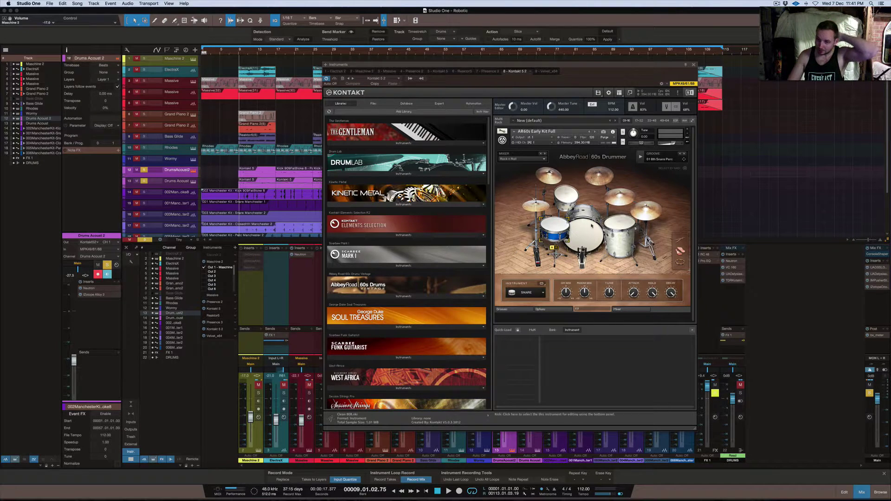
pyautogui.click(693, 64)
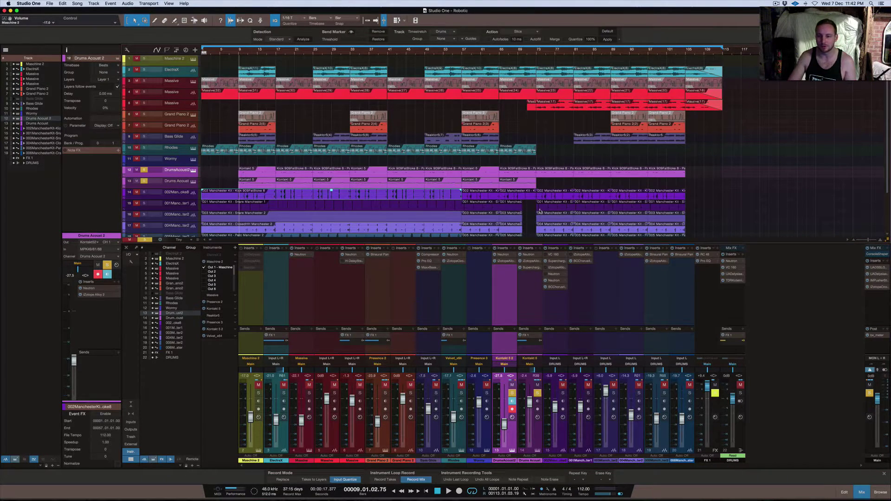
# - Reopen the Abbey Road 60s Drummer, examine its mixer page with the microphone channels and EQ, and close the instrument
pyautogui.press('F11')
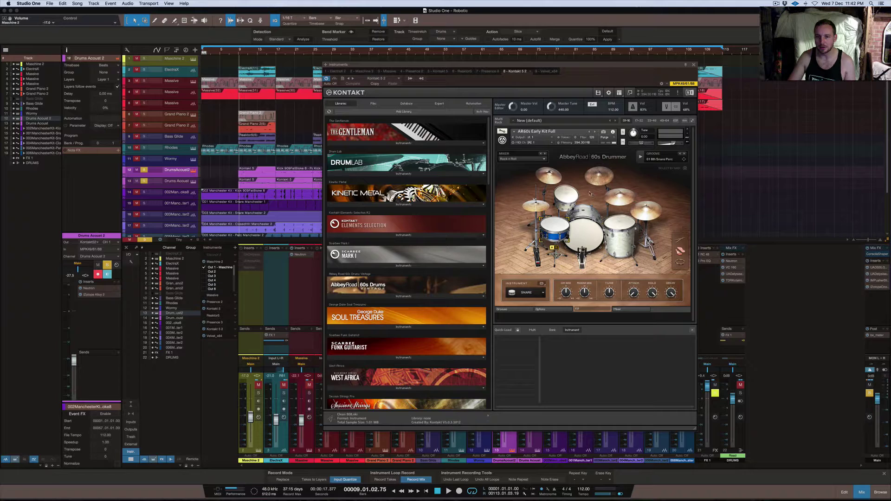
pyautogui.click(592, 309)
pyautogui.click(629, 309)
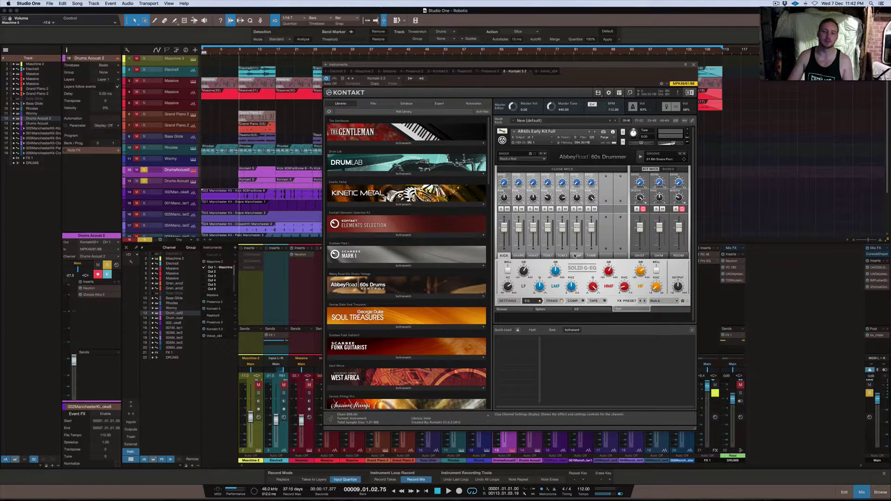
pyautogui.click(693, 66)
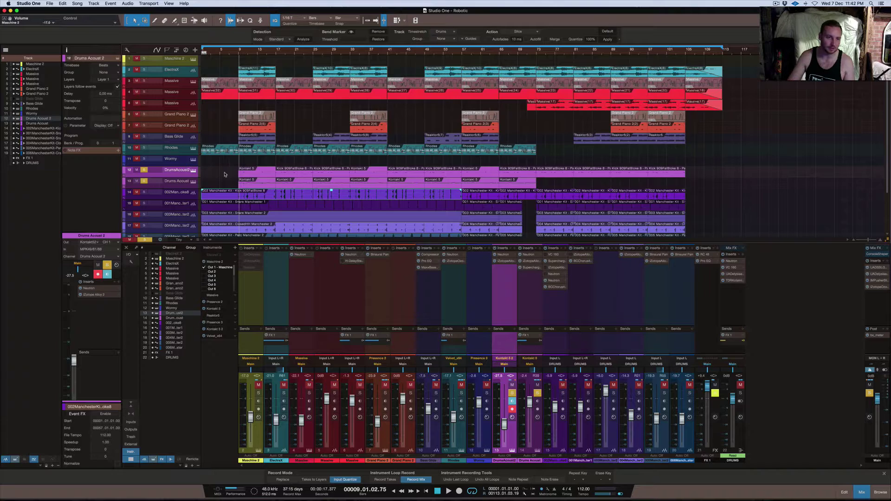
# - Open the first Drums Acoust 2 part at bar 9 in the note editor and audition its D#3 hit
pyautogui.doubleClick(250, 174)
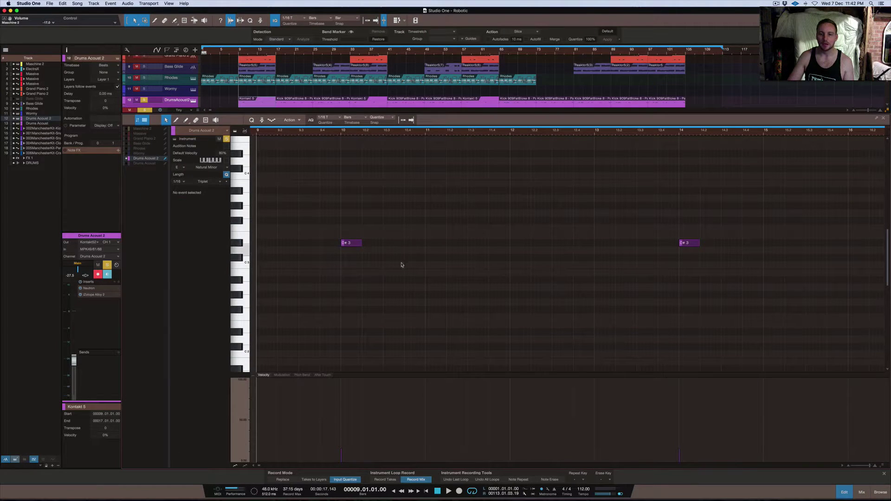
pyautogui.scroll(-5, 463, 239)
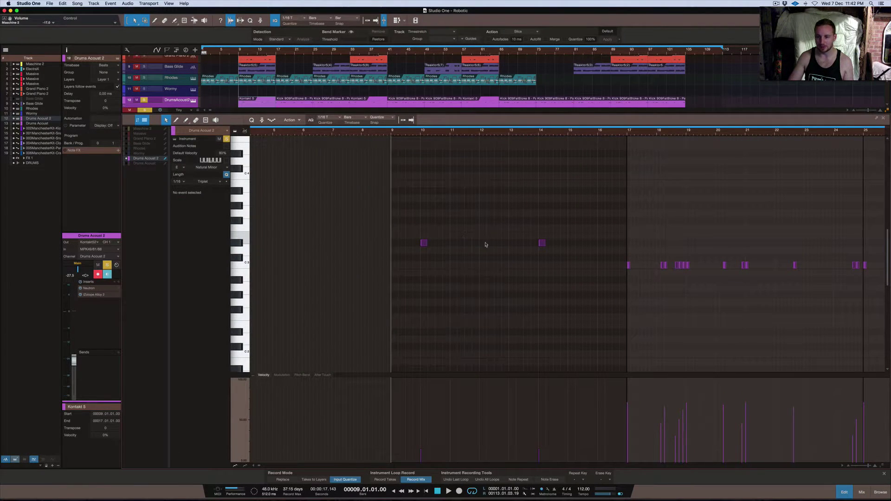
pyautogui.hscroll(2, 506, 247)
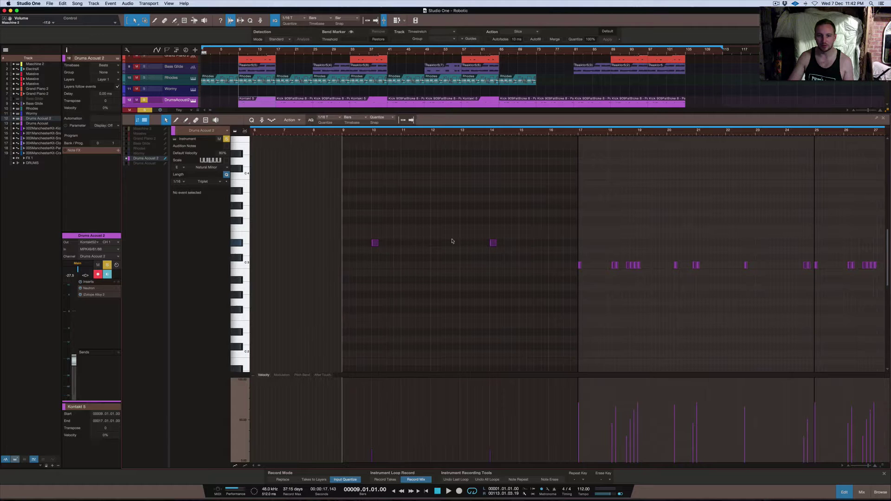
pyautogui.click(235, 249)
pyautogui.click(236, 244)
pyautogui.click(237, 243)
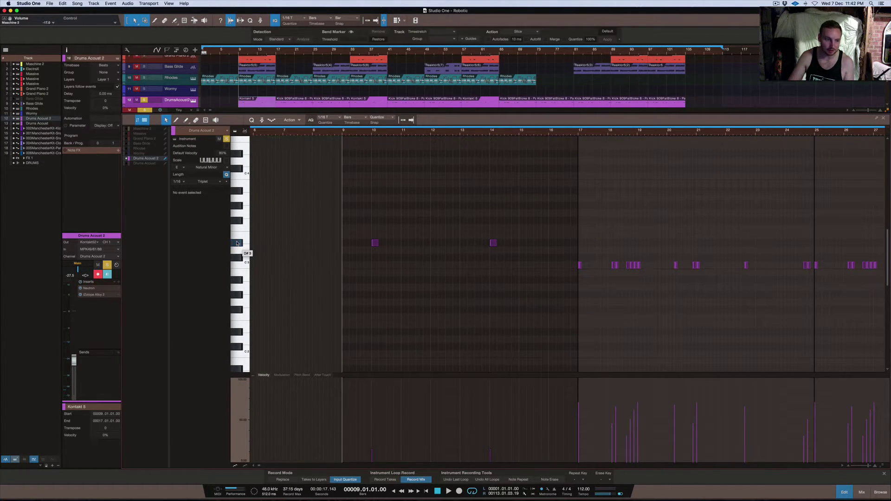
pyautogui.click(236, 243)
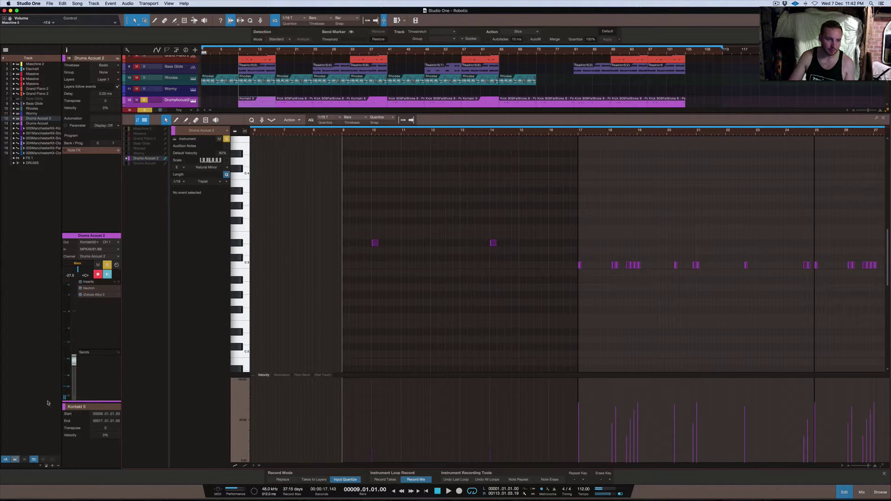
pyautogui.click(246, 253)
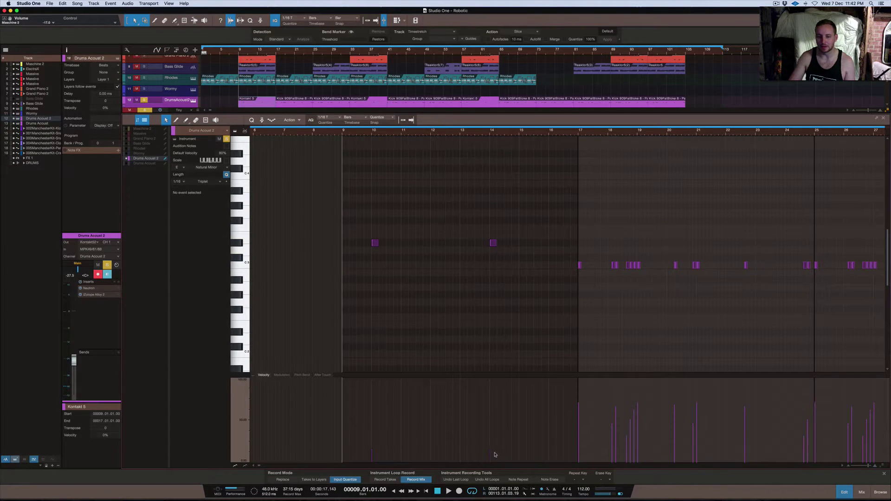
# - Play the Drums Acoust 2 part from bar 9 and examine its notes and velocities across the whole song
pyautogui.hscroll(5, 615, 304)
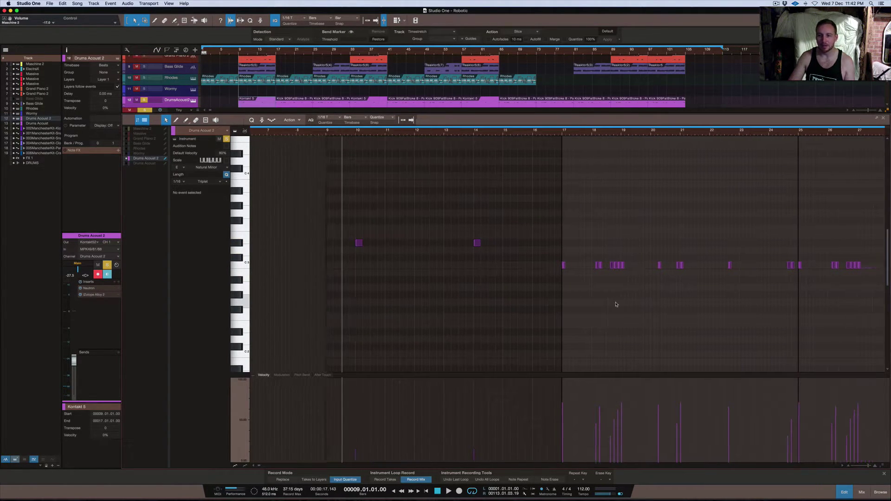
pyautogui.hscroll(1, 615, 305)
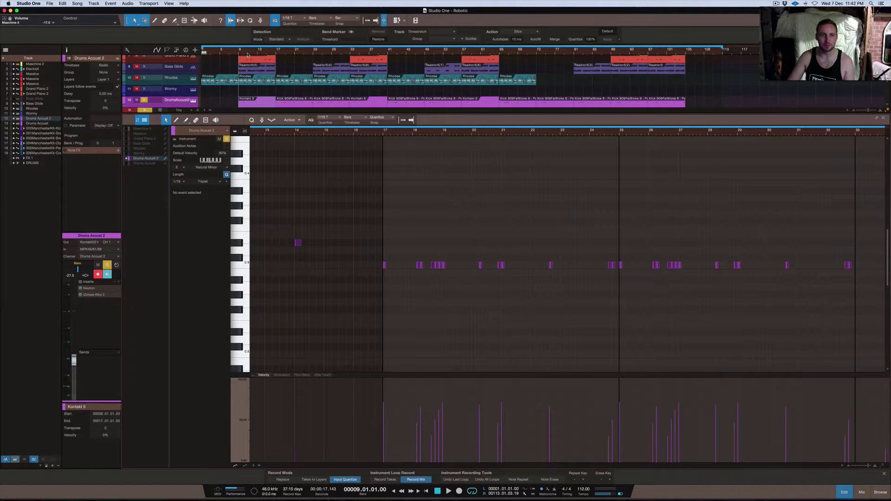
pyautogui.press('space')
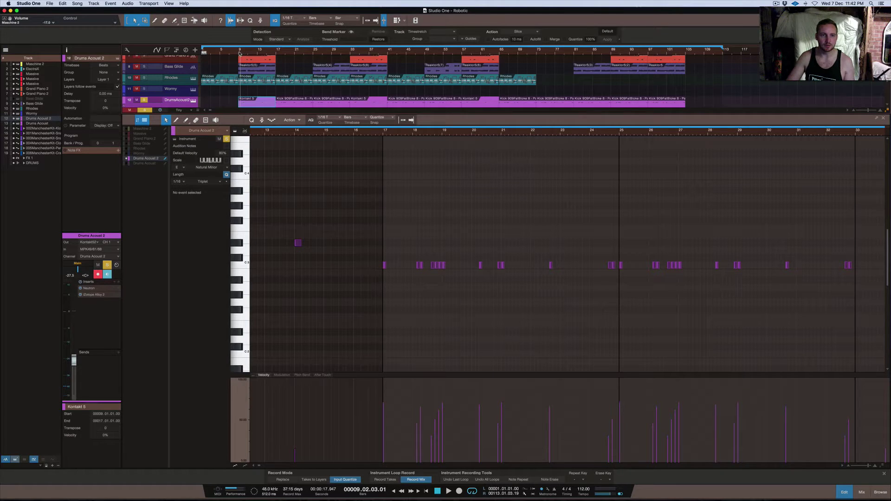
pyautogui.press('space')
pyautogui.hscroll(-2, 520, 216)
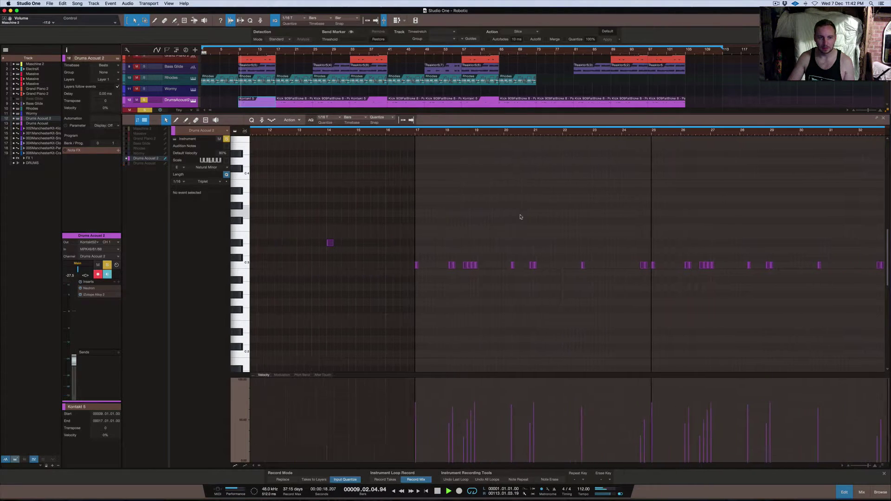
pyautogui.hscroll(10, 520, 217)
pyautogui.hscroll(-6, 521, 217)
pyautogui.hscroll(4, 521, 217)
pyautogui.click(239, 51)
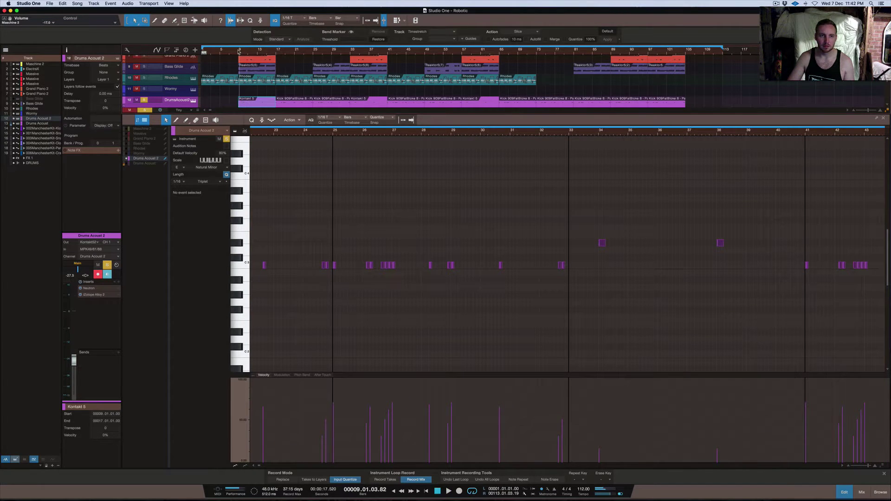
pyautogui.press('z')
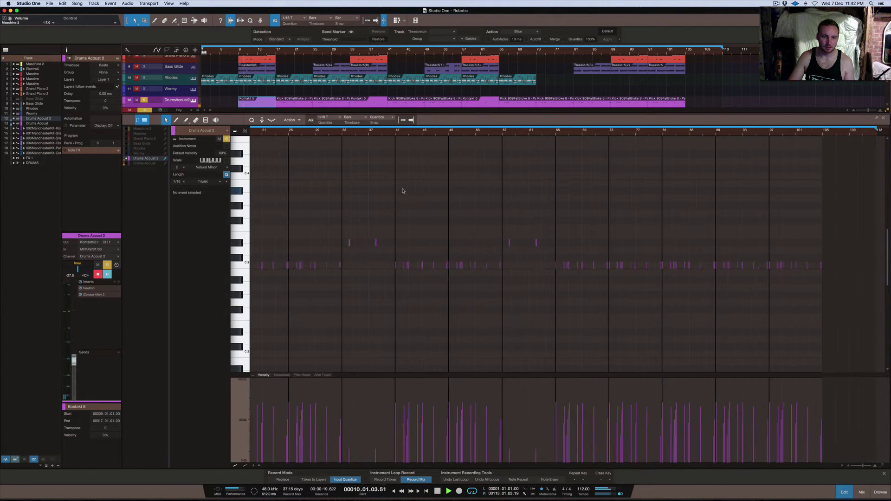
pyautogui.press('e')
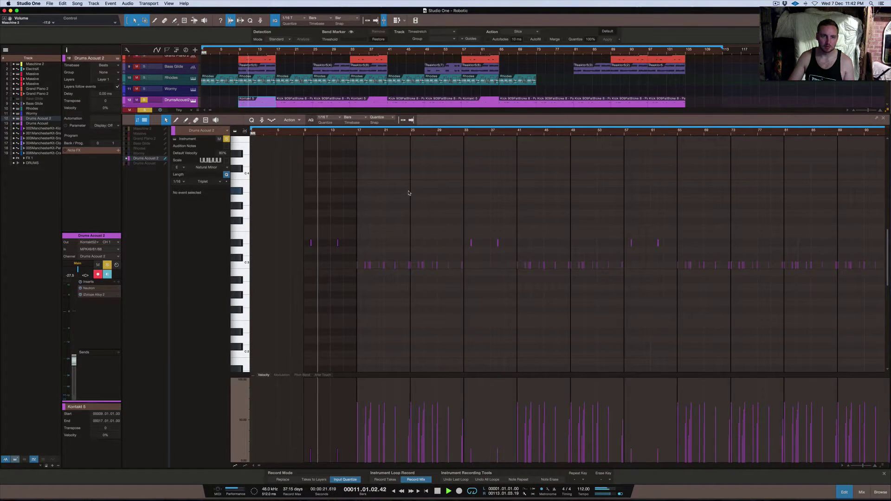
pyautogui.click(302, 249)
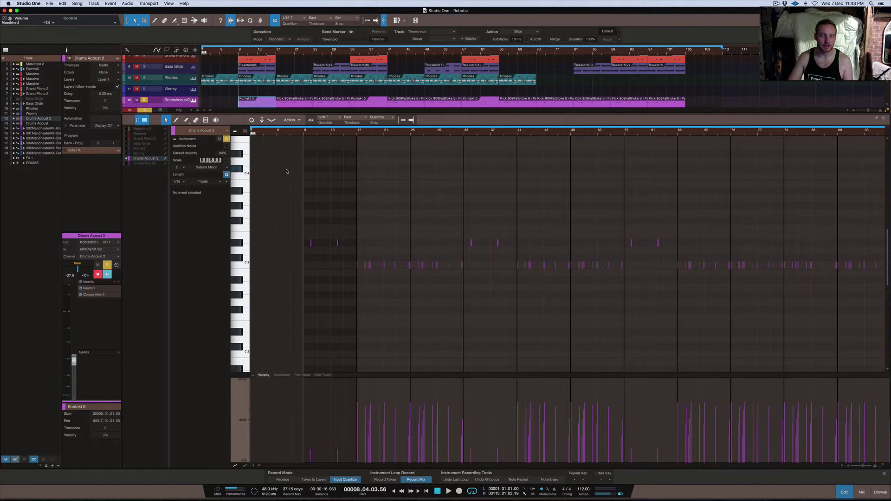
# - Show the first Drums Acoust part at bar 9 in the note editor and unsolo Drums Acoust 2
pyautogui.scroll(-5, 261, 83)
pyautogui.scroll(2, 260, 83)
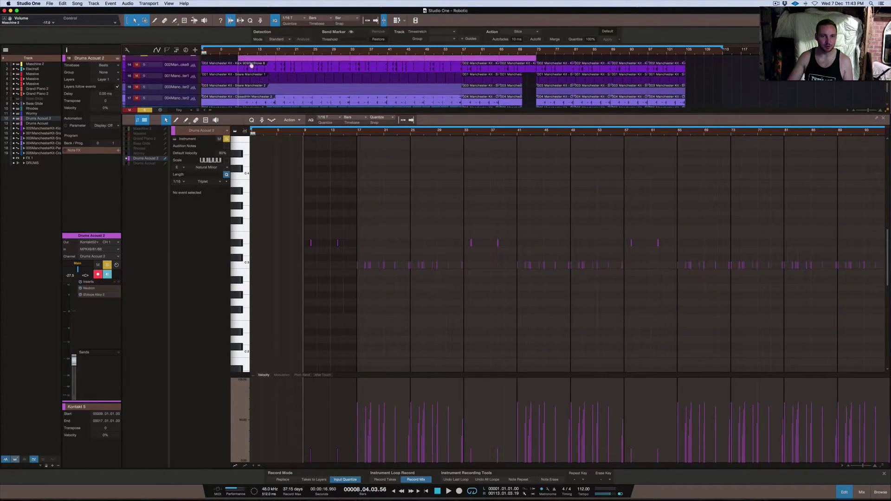
pyautogui.click(252, 75)
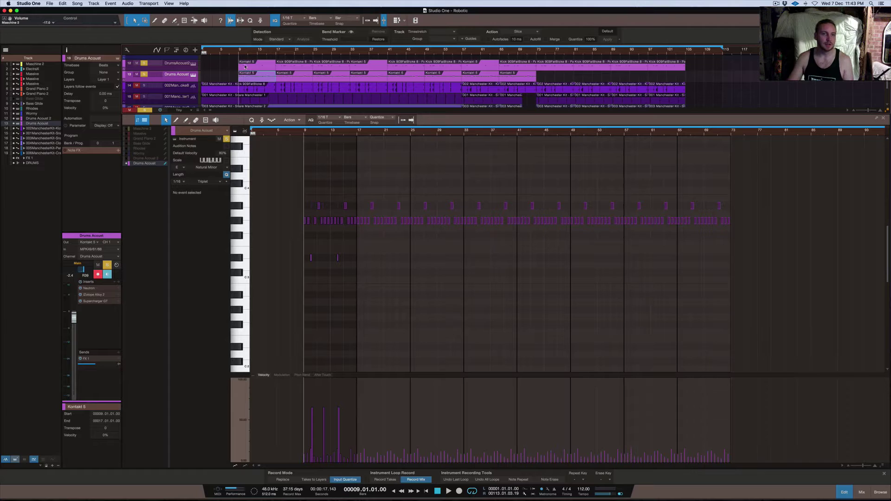
pyautogui.click(144, 63)
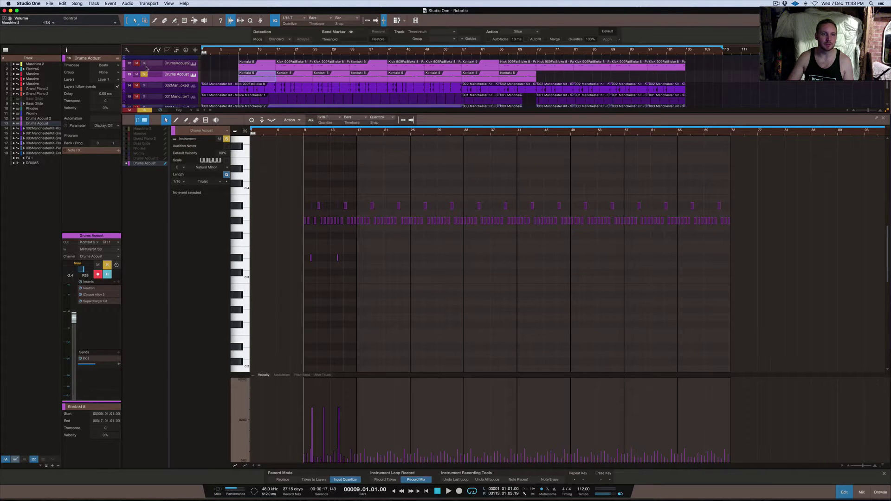
# - Play the soloed Drums Acoust part from bar 9 and examine its notes up close through bar 16
pyautogui.press('space')
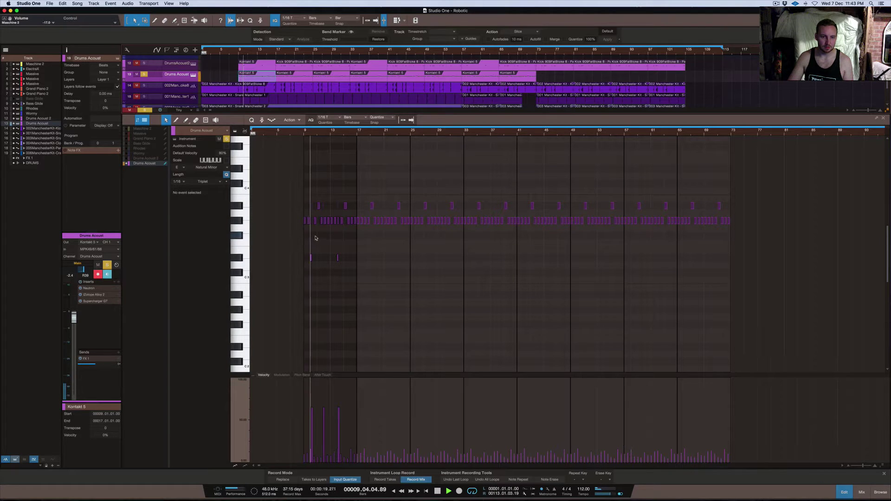
pyautogui.scroll(3, 324, 233)
pyautogui.scroll(3, 324, 233)
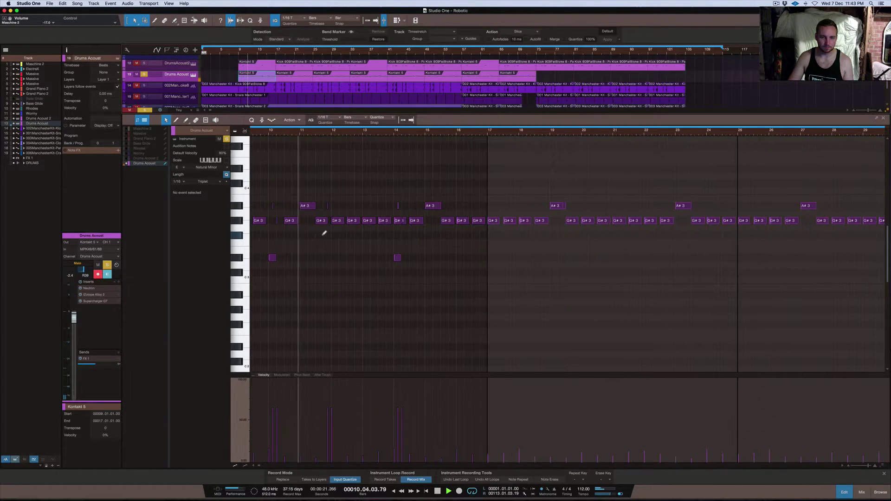
pyautogui.hscroll(-2, 321, 236)
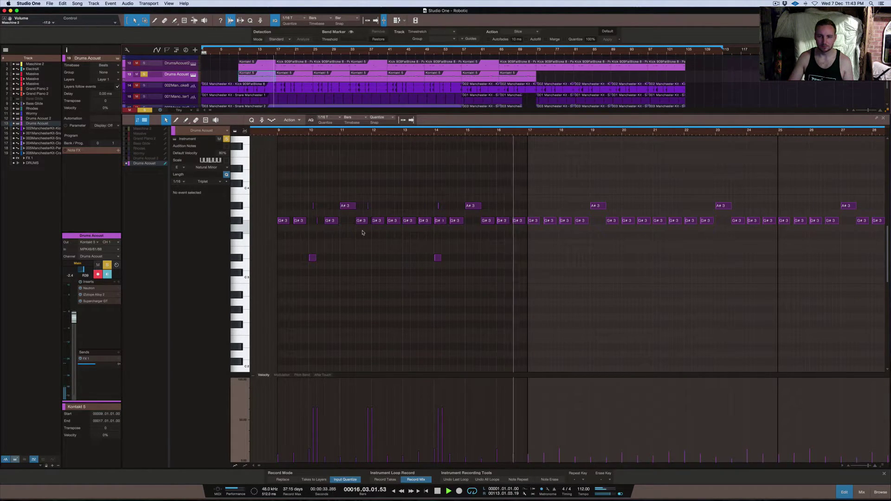
pyautogui.press('space')
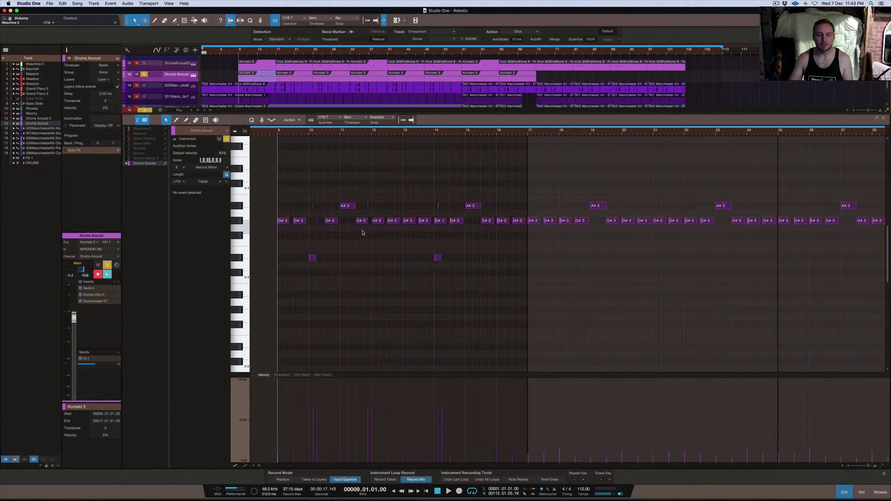
# - Select the velocities of the Drums Acoust notes from bar 9 to bar 17 to compare them, and clear the selection
pyautogui.hscroll(-1, 362, 233)
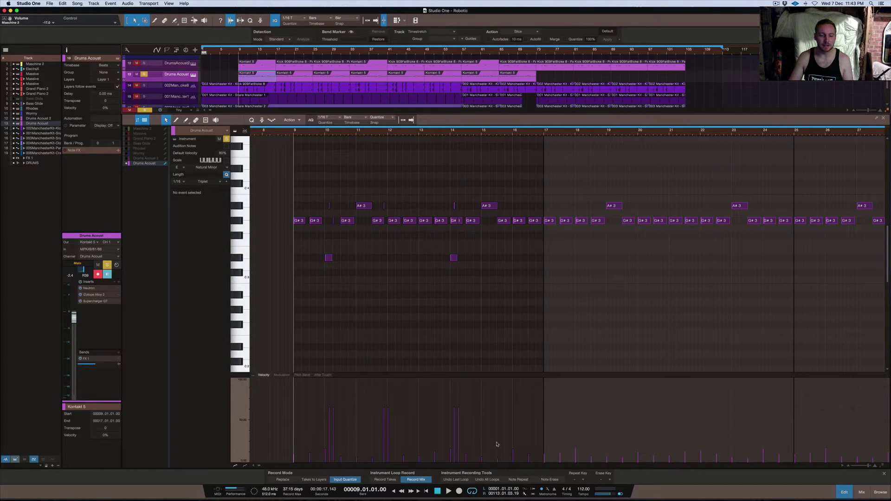
pyautogui.moveTo(287, 394); pyautogui.dragTo(544, 451)
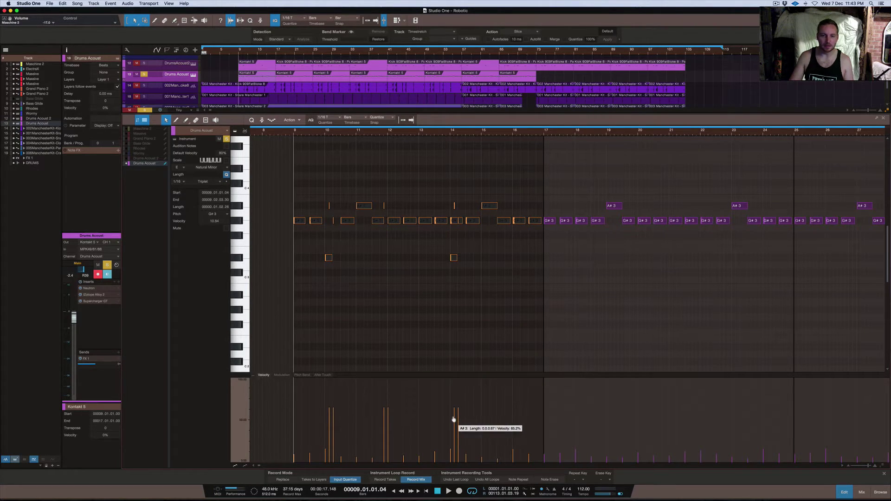
pyautogui.click(416, 401)
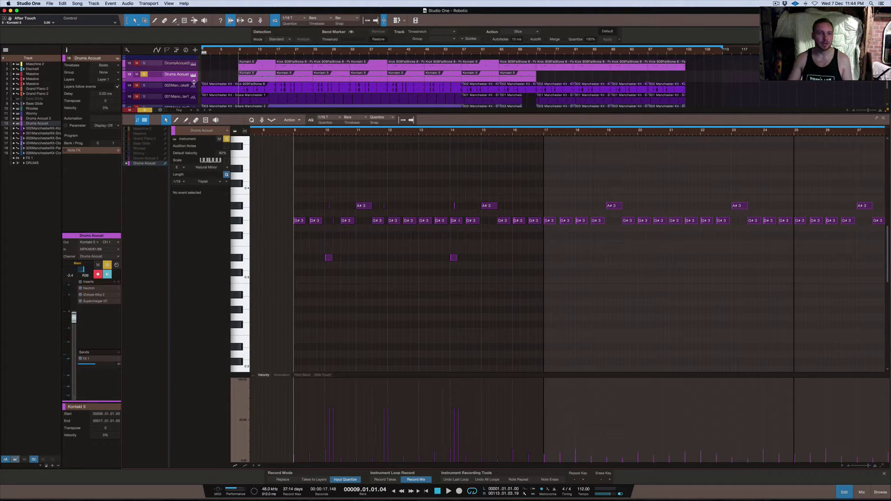
# - View the Abbey Road 60s Drummer on Drums Acoust, close it, and audition the kit's D#3 and G#3 hits repeatedly
pyautogui.click(193, 74)
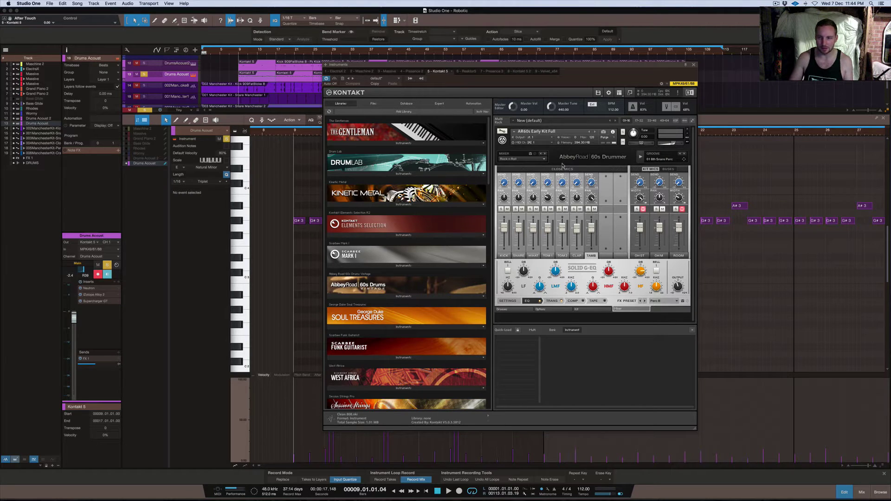
pyautogui.click(694, 64)
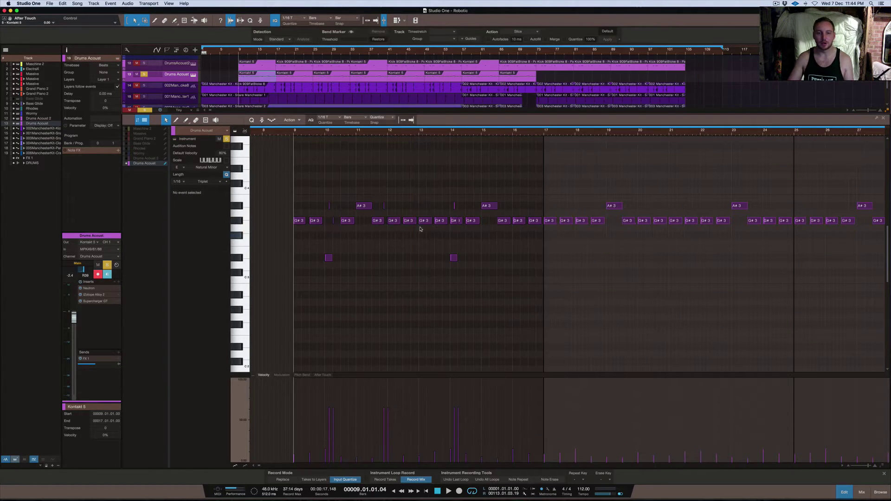
pyautogui.click(237, 258)
pyautogui.click(238, 259)
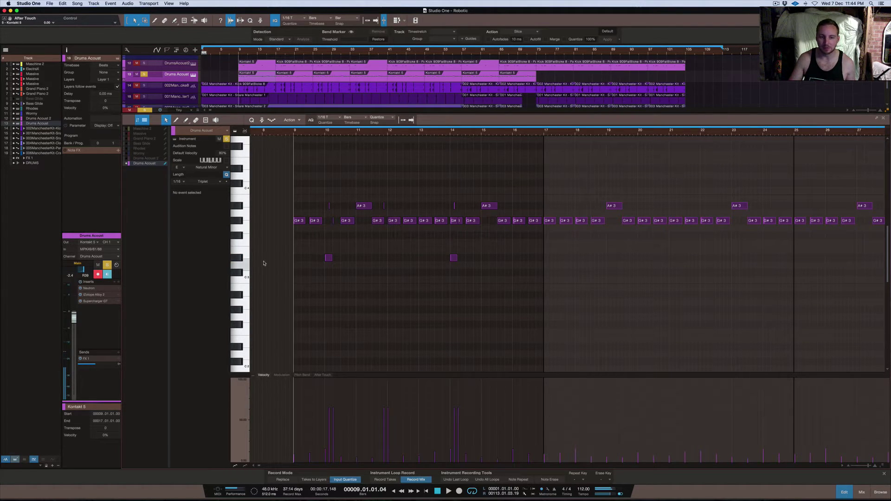
pyautogui.click(237, 259)
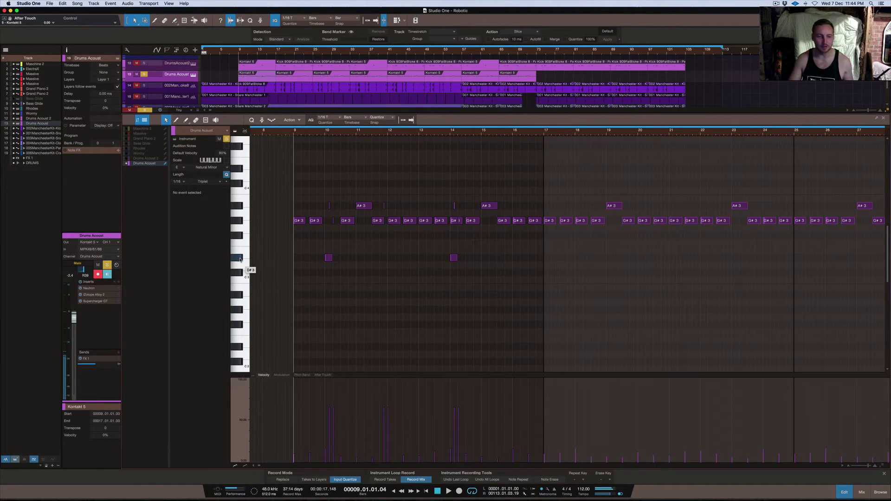
pyautogui.click(238, 259)
pyautogui.click(240, 259)
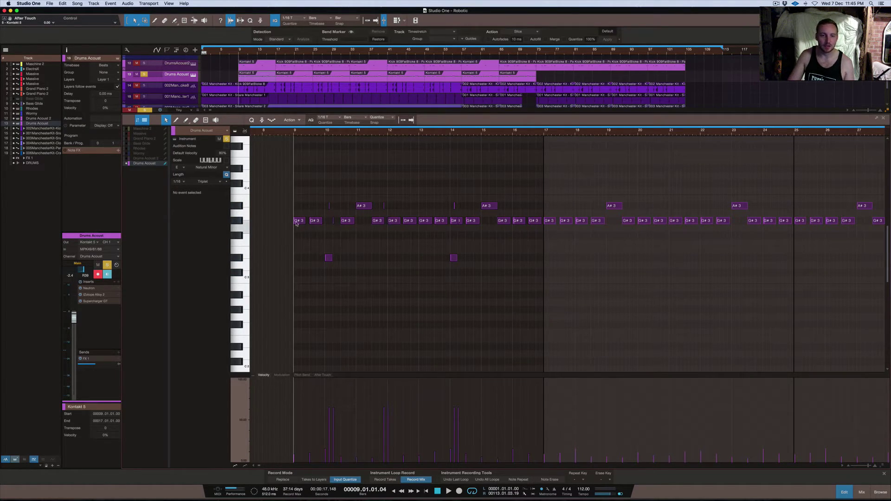
pyautogui.click(241, 221)
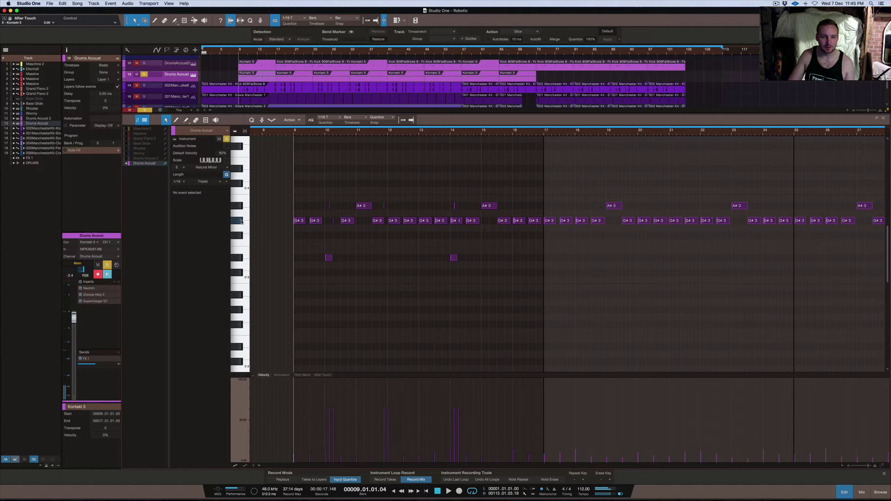
pyautogui.click(241, 221)
pyautogui.click(241, 221)
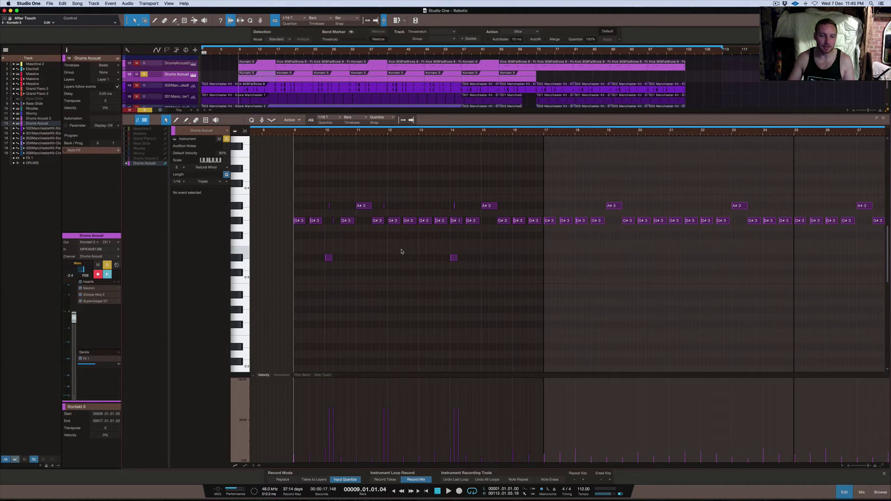
# - Show the mixer console and solo the Drums Acoust 2 and Maschine 2 tracks alongside Drums Acoust
pyautogui.press('F3')
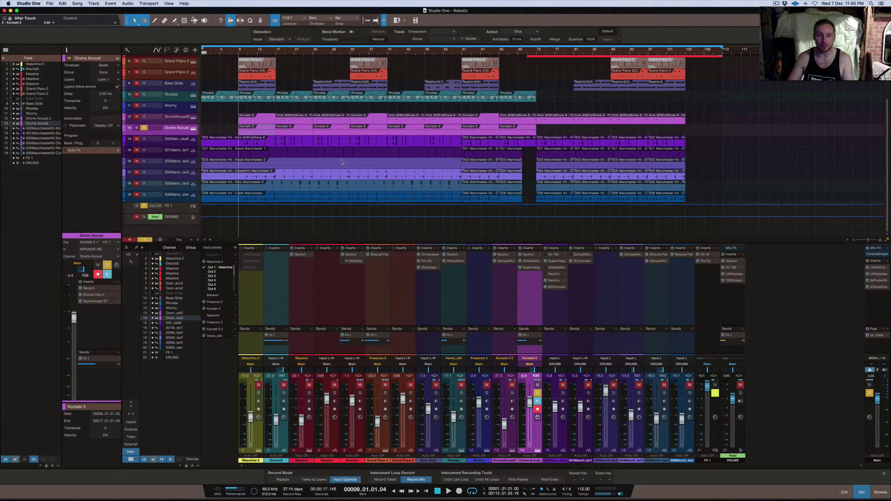
pyautogui.click(144, 116)
pyautogui.scroll(5, 170, 123)
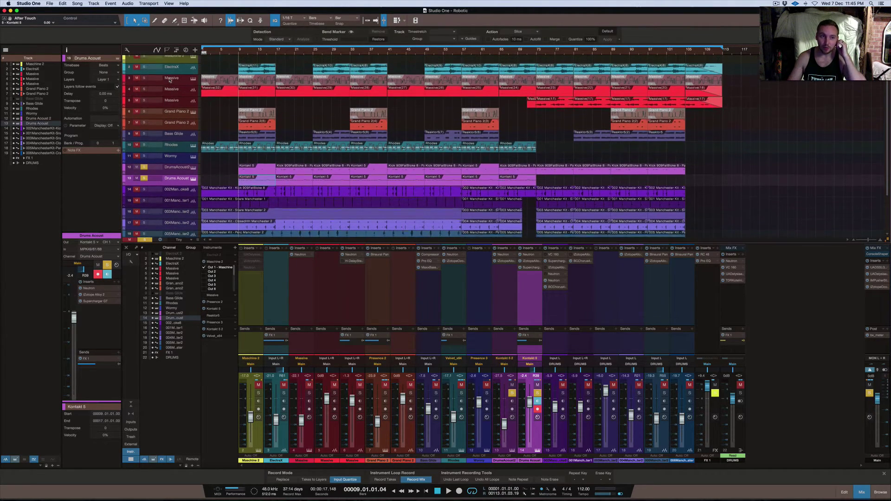
pyautogui.click(144, 59)
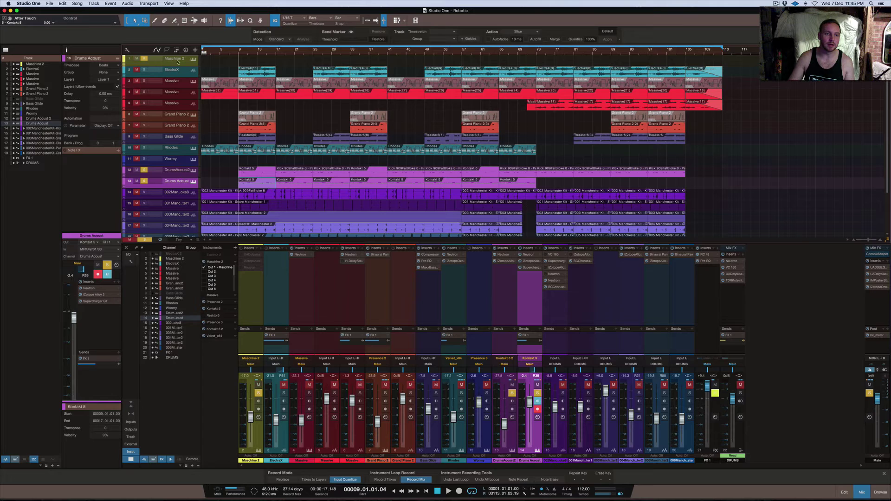
# - Open the Maschine 2 instrument, examine the Kick Manchester 1 and Snare Manchester 1 sounds of the Manchester Kit, and close it
pyautogui.click(193, 59)
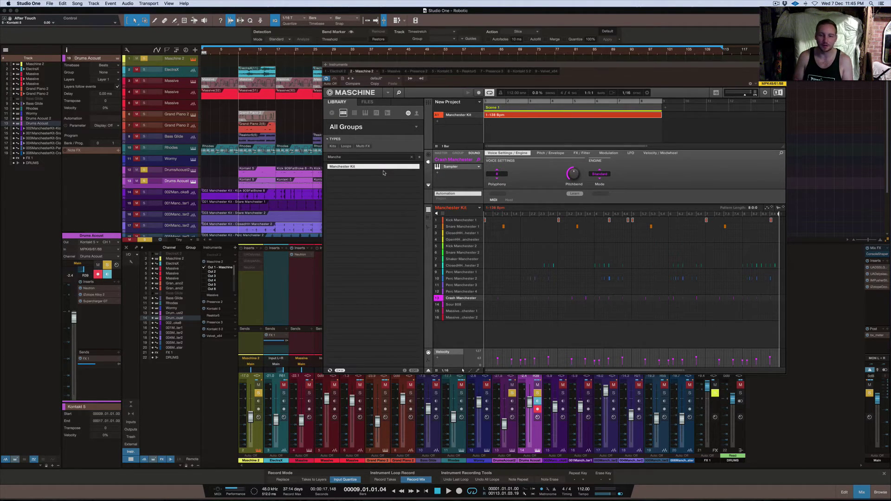
pyautogui.moveTo(474, 224)
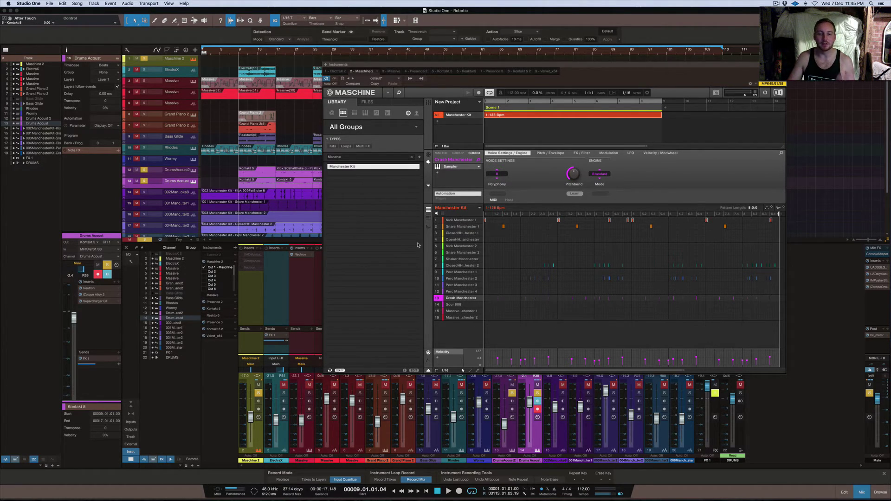
pyautogui.click(457, 220)
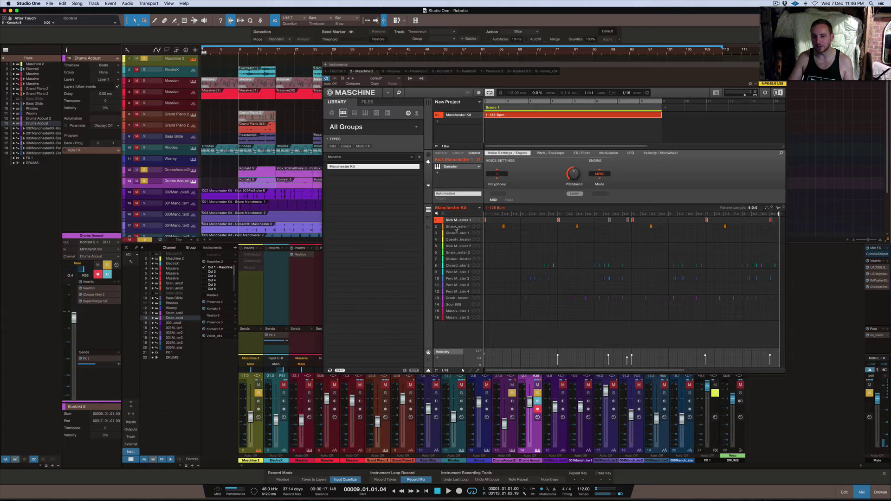
pyautogui.click(455, 228)
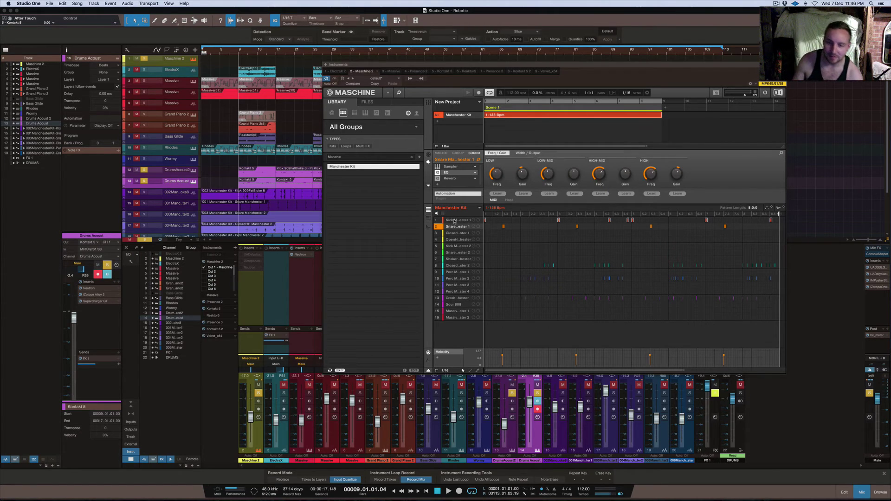
pyautogui.click(456, 220)
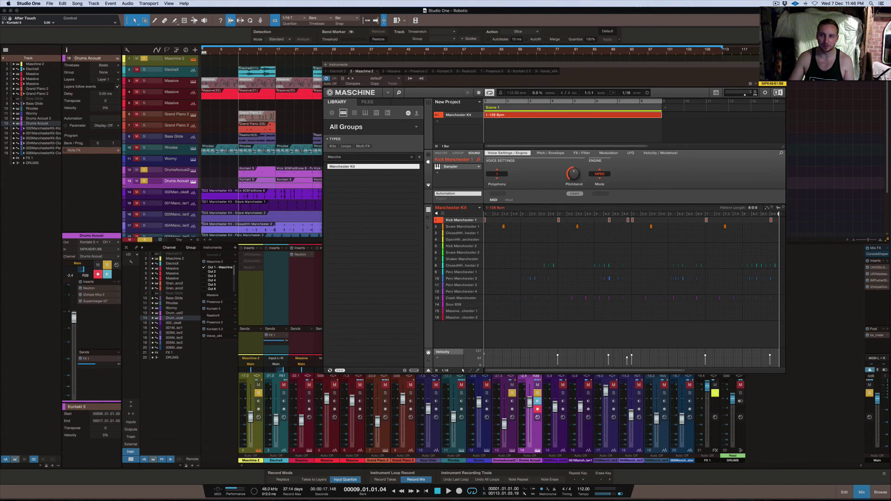
pyautogui.press('super+w')
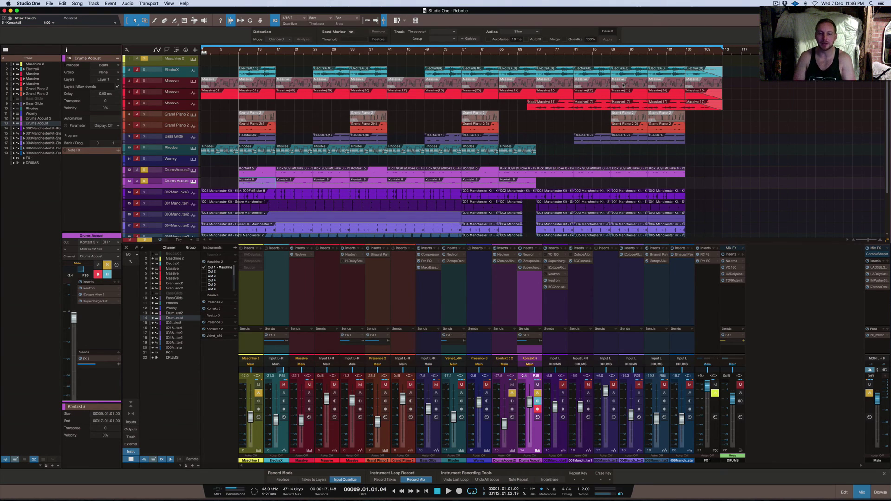